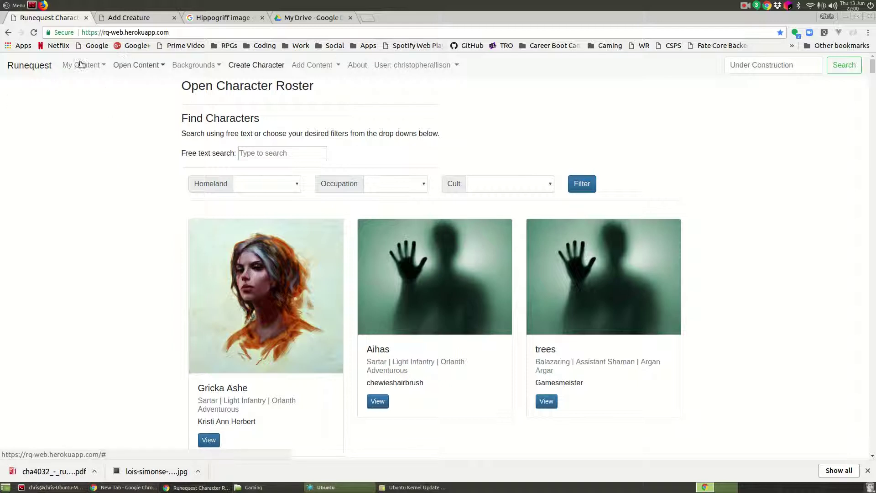
Step: Open the form for adding a new creature or NPC
click(321, 66)
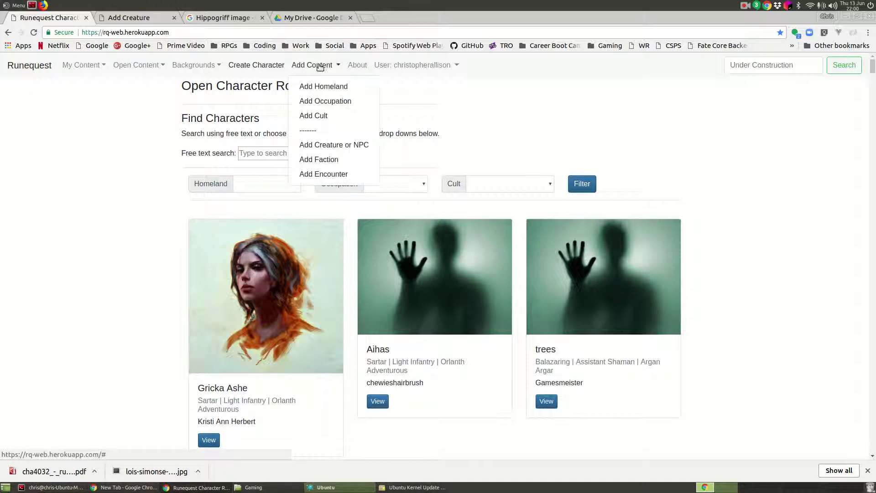
click(317, 146)
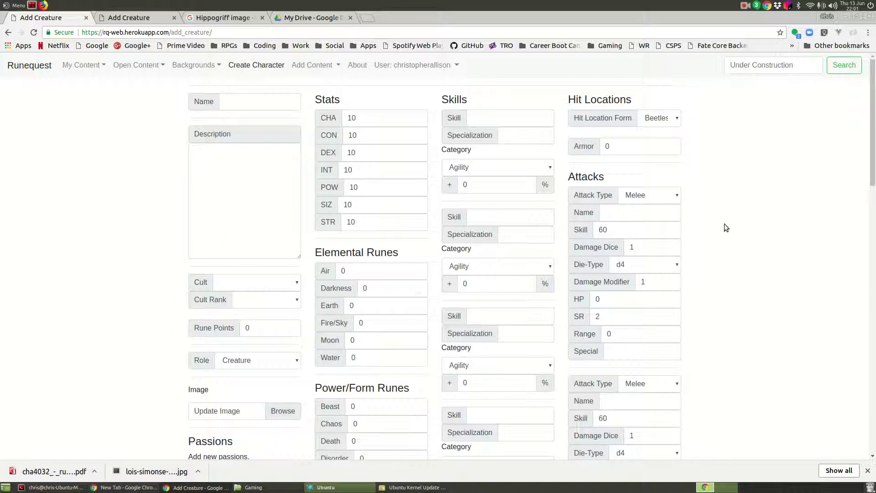
scroll(726, 217, down, 3)
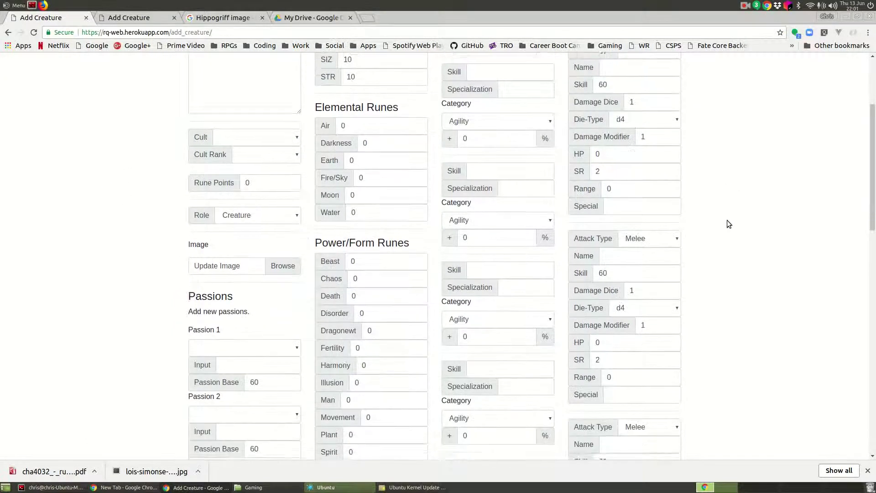
scroll(727, 219, up, 3)
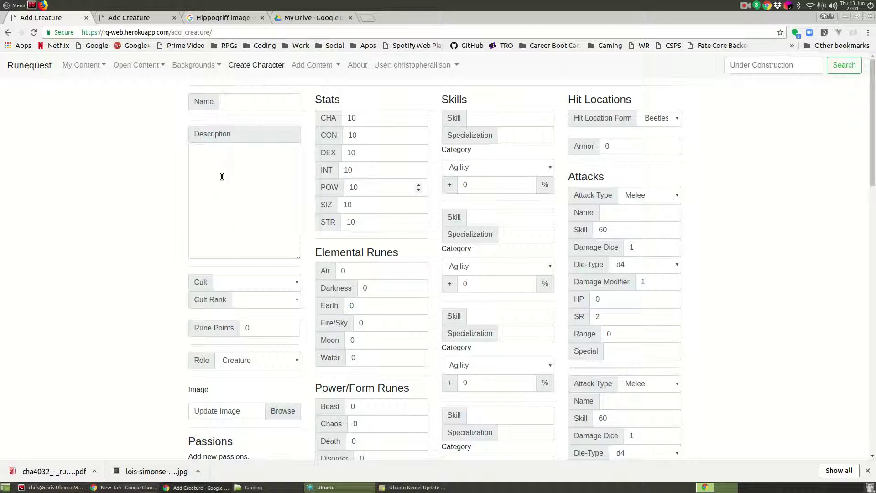
Step: Examine the creature's cult, cult rank and role options, along with the image, passion and open roster fields
click(239, 282)
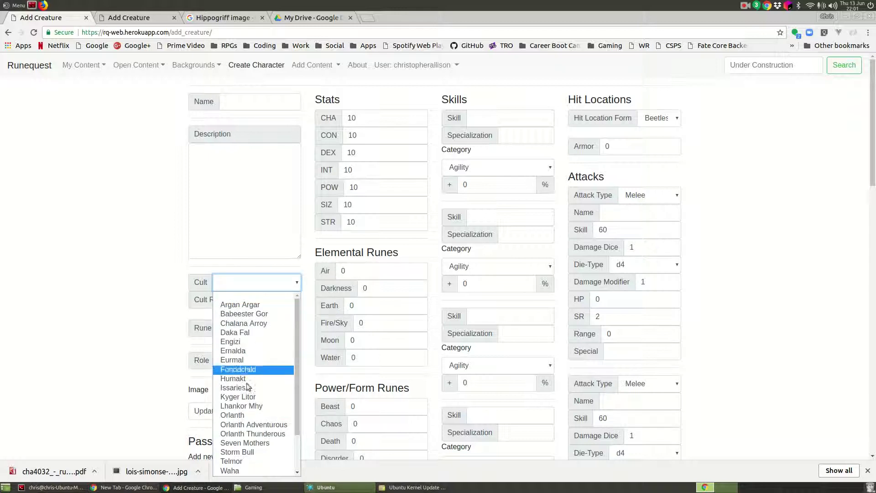
click(237, 289)
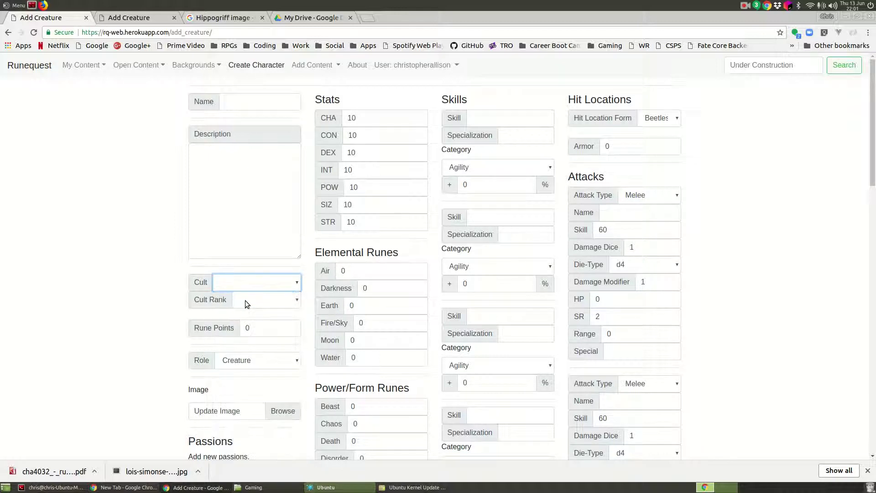
click(246, 300)
click(53, 278)
scroll(55, 279, down, 3)
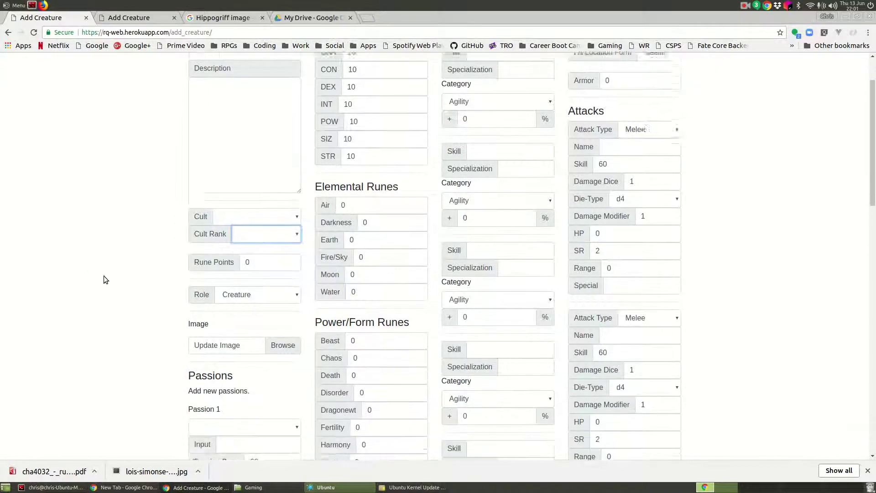
click(279, 288)
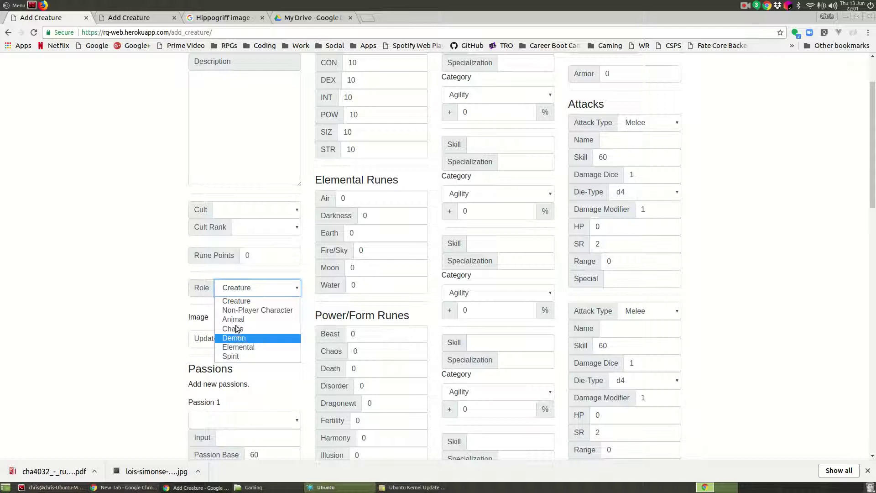
click(144, 275)
scroll(146, 267, down, 3)
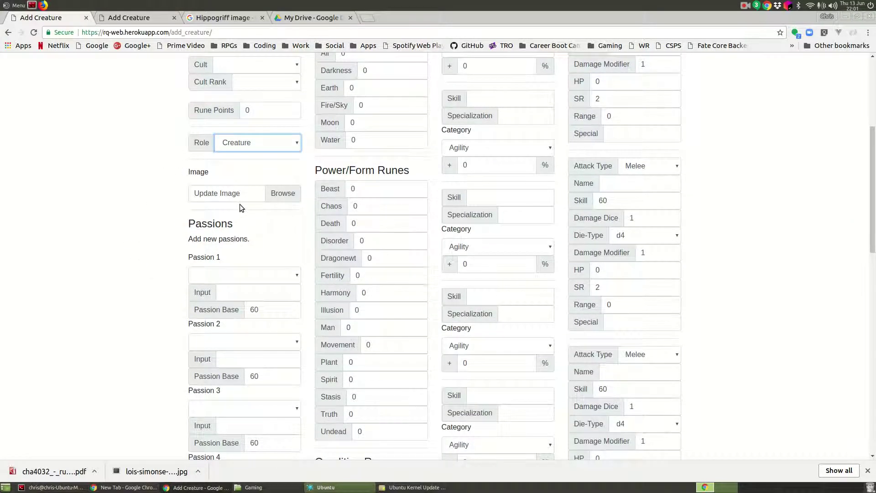
scroll(101, 281, down, 1)
scroll(102, 280, down, 5)
scroll(104, 283, up, 1)
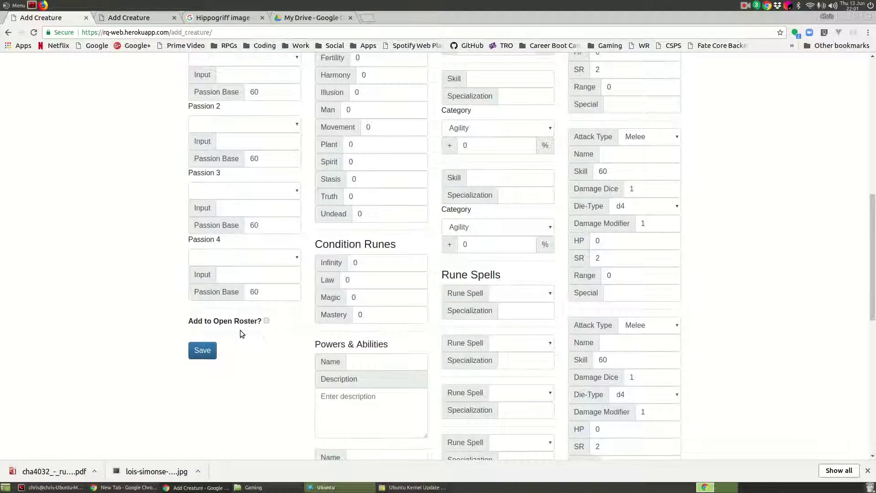
scroll(271, 325, up, 8)
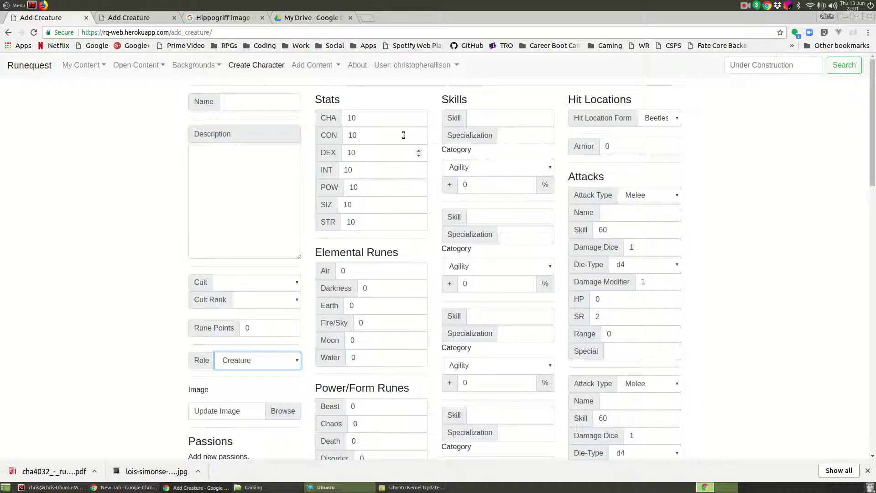
Step: Set the creature's DEX stat to 18
click(372, 156)
key(BackSpace)
text(8)
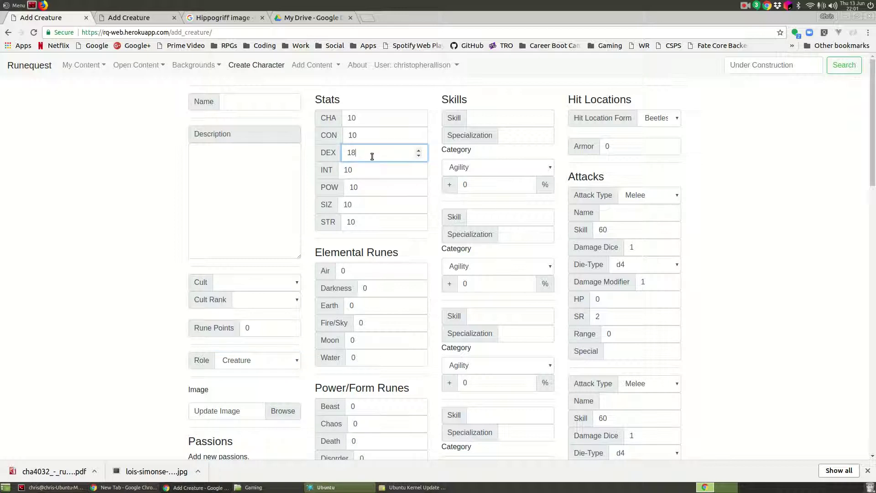
click(382, 170)
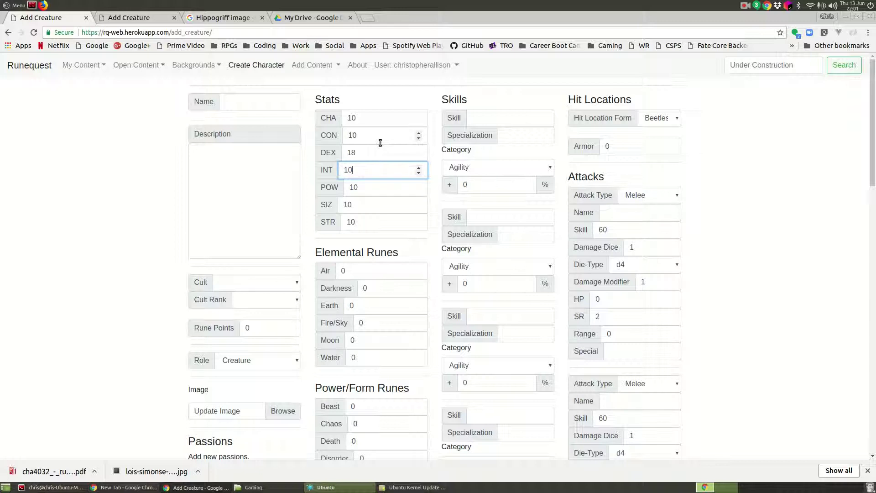
Step: Enter Dodge as the creature's first skill and assign it to the Manipulation category
scroll(395, 205, down, 4)
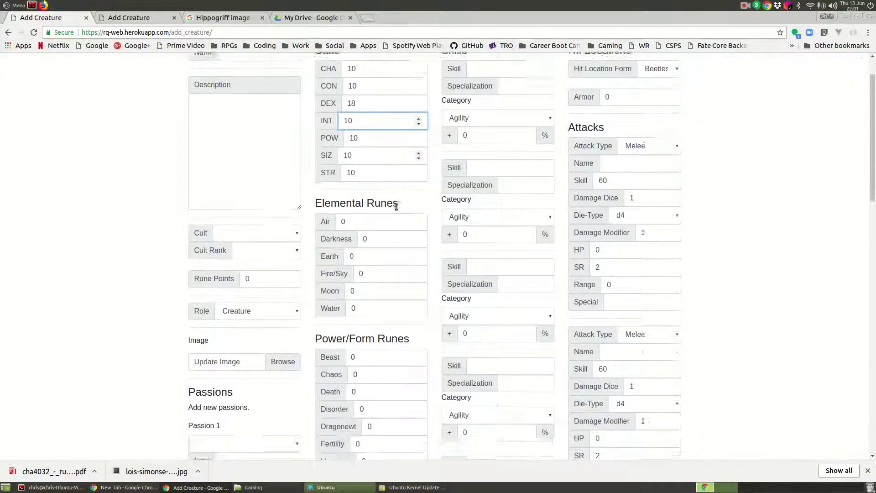
scroll(375, 187, down, 10)
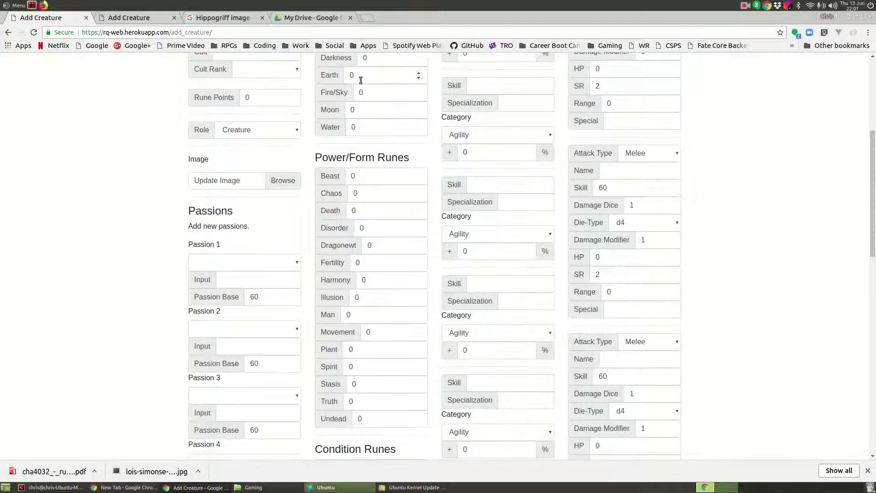
scroll(438, 415, down, 13)
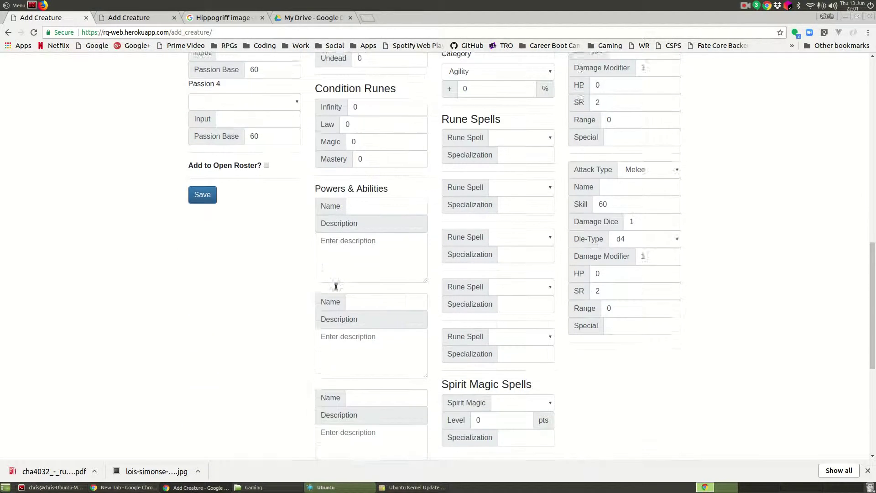
scroll(378, 343, up, 20)
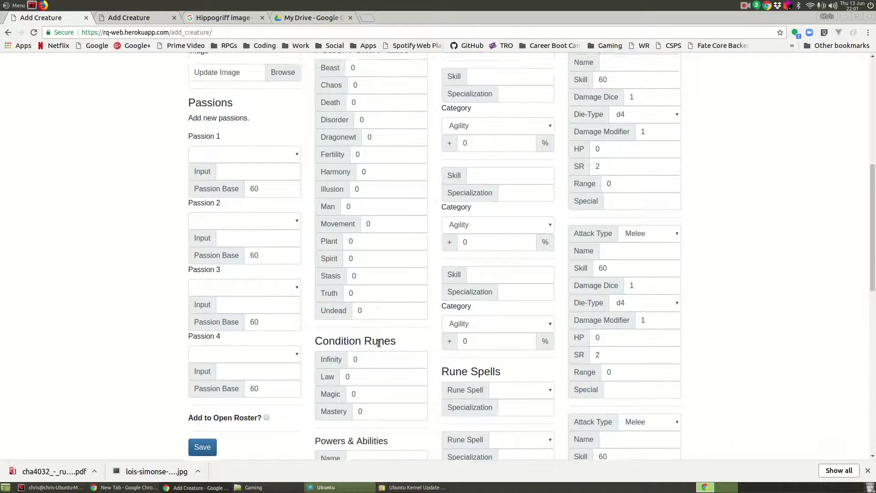
click(509, 124)
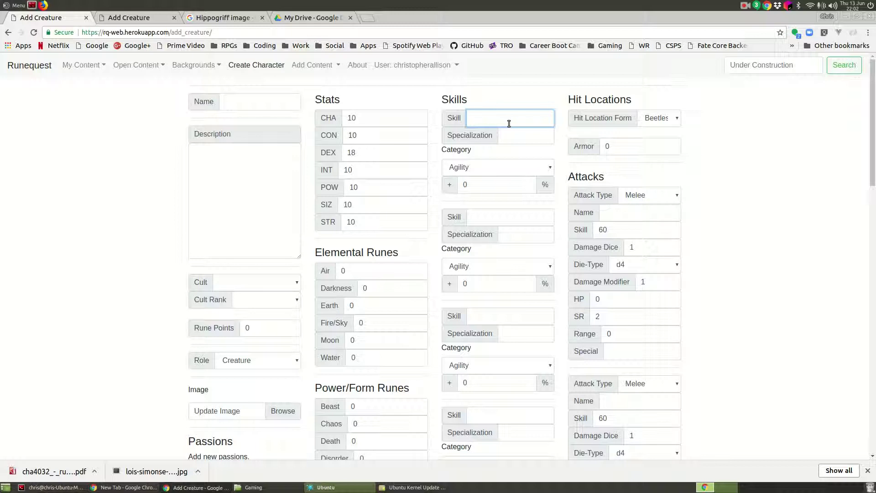
click(509, 124)
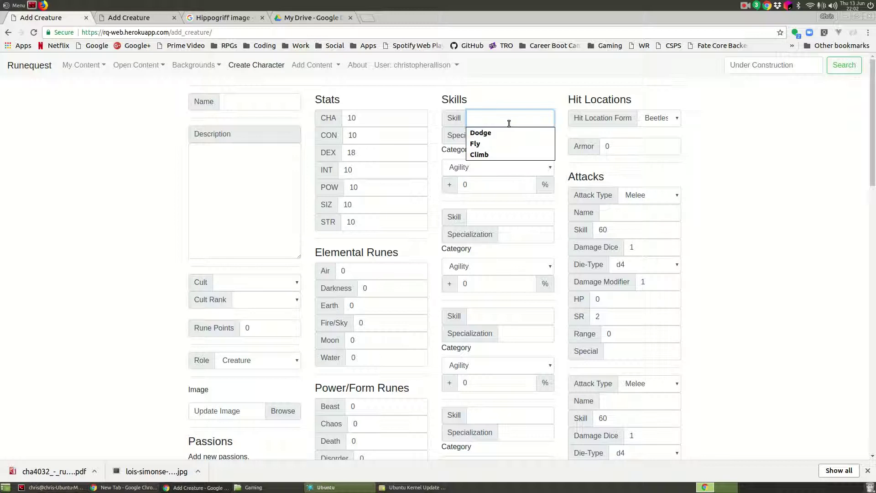
click(501, 132)
click(516, 117)
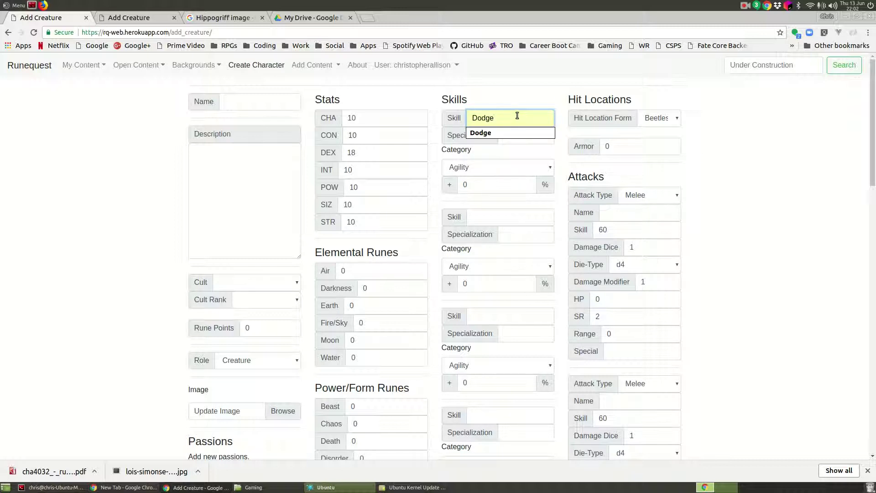
click(518, 136)
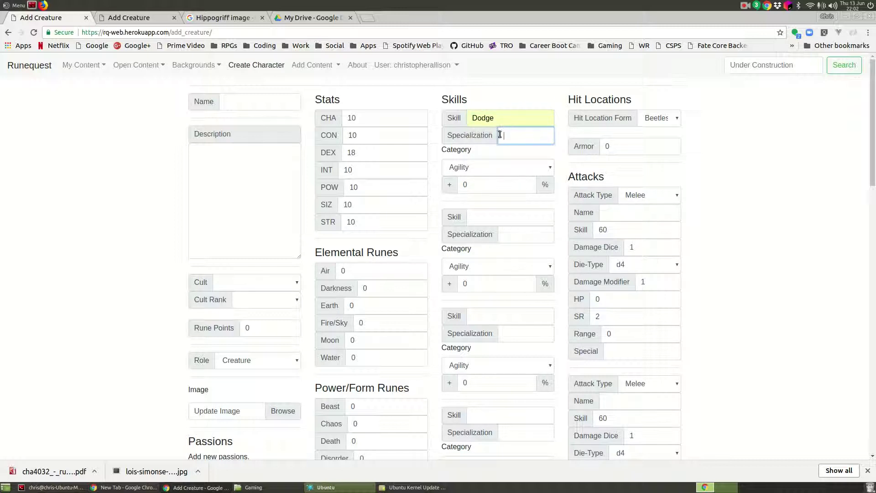
click(488, 166)
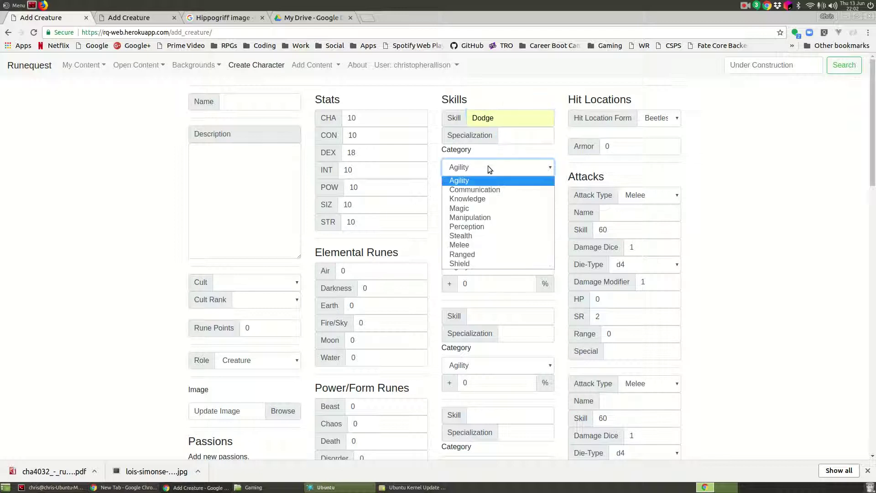
click(473, 218)
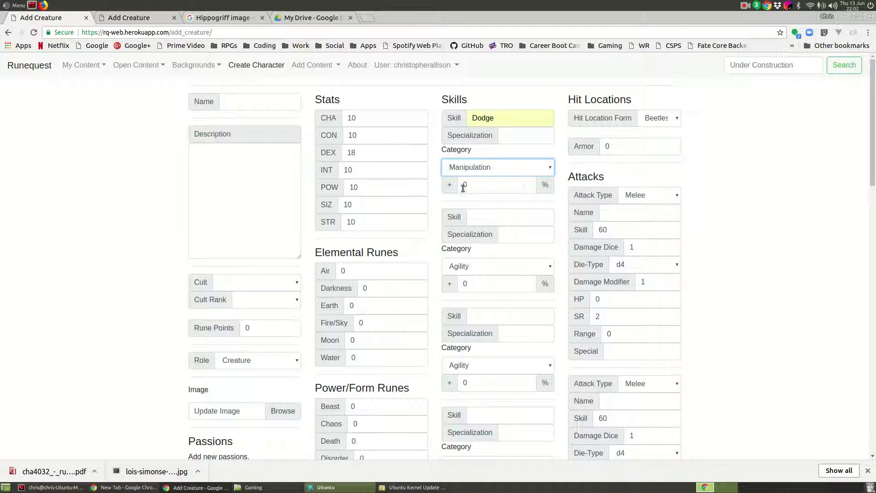
click(478, 185)
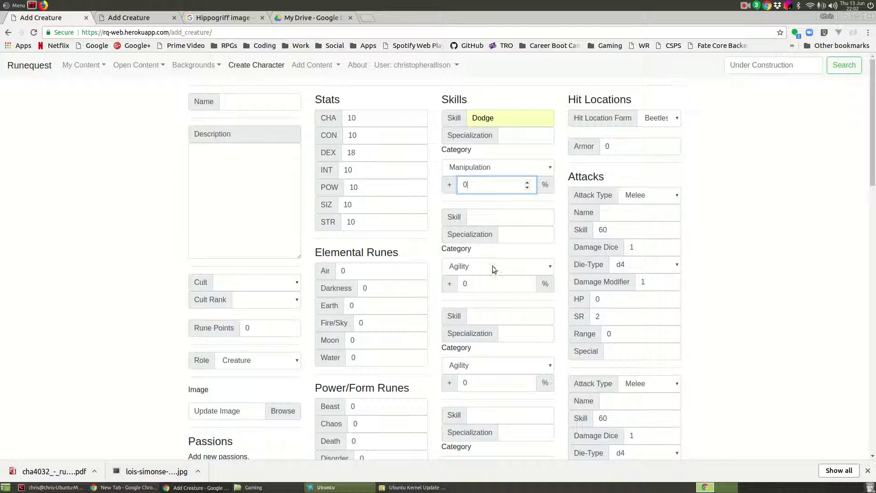
Step: Choose Panic (2pts) as the creature's first rune spell
scroll(479, 232, down, 6)
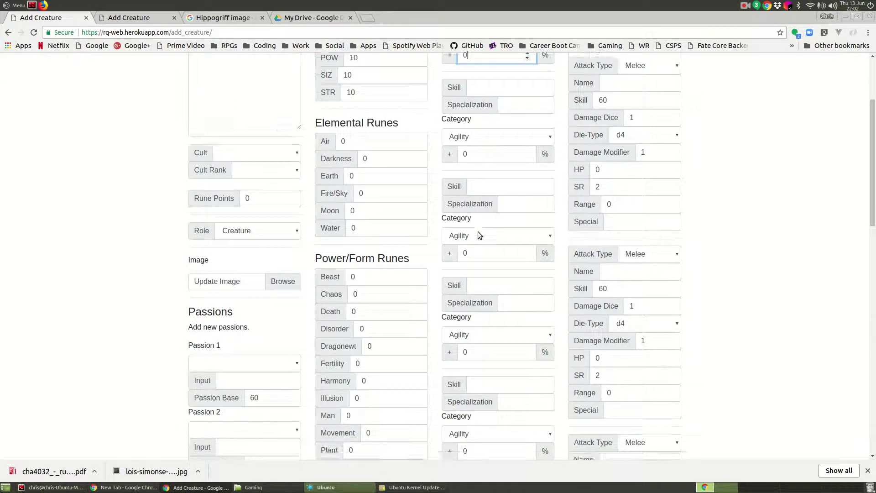
scroll(479, 235, down, 3)
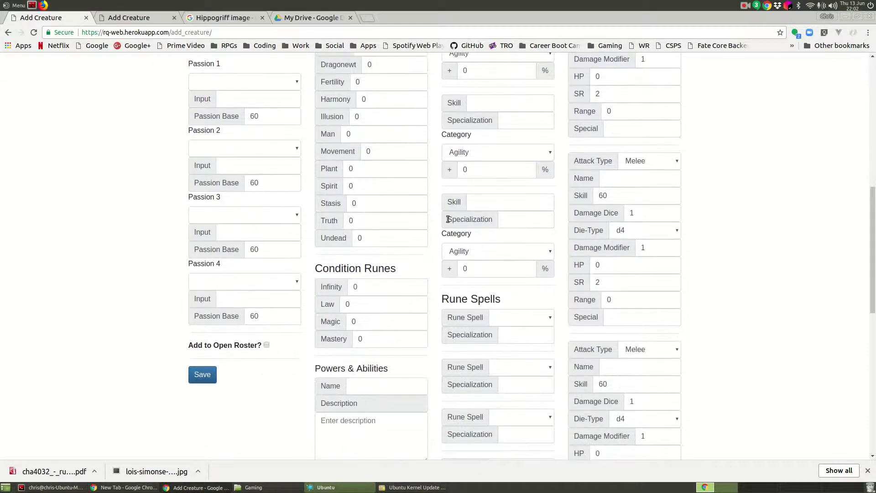
scroll(447, 219, up, 2)
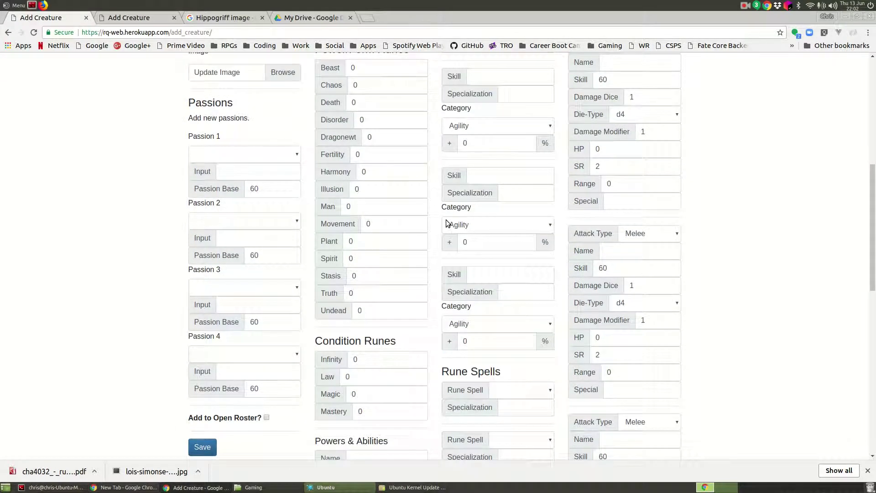
scroll(447, 223, down, 14)
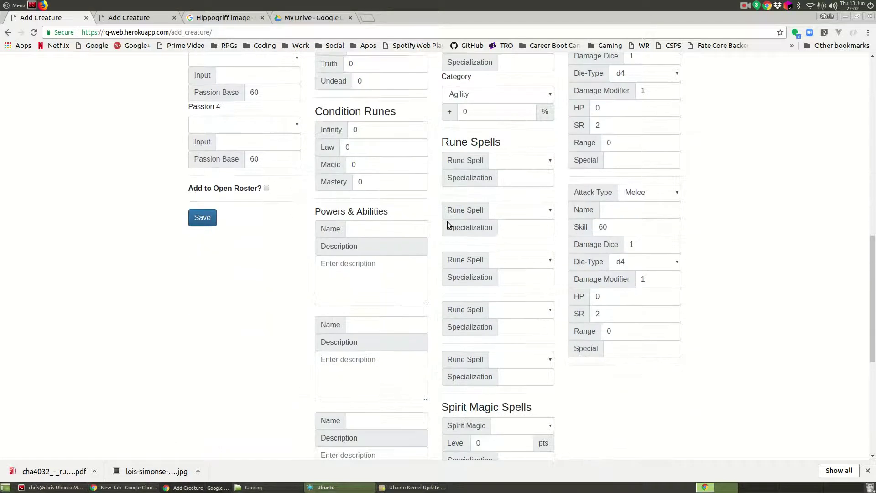
scroll(448, 222, up, 1)
scroll(450, 223, up, 2)
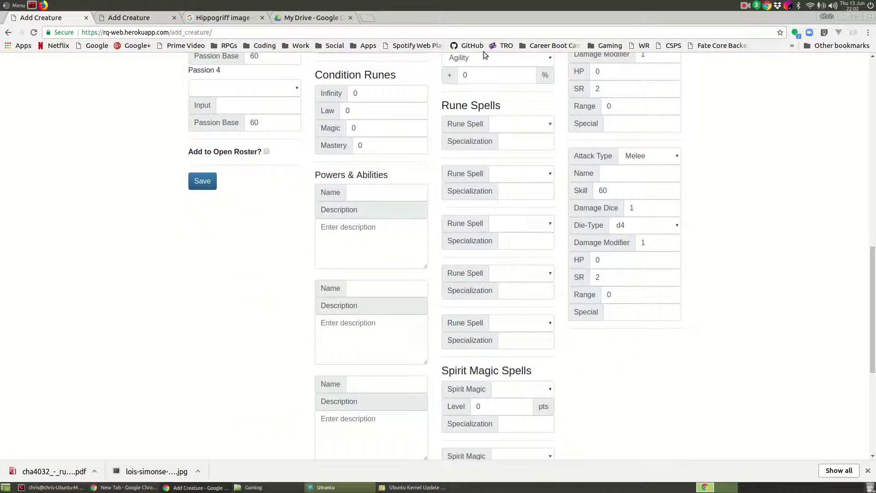
click(528, 128)
scroll(534, 241, down, 6)
scroll(535, 240, down, 10)
click(535, 237)
scroll(536, 237, down, 10)
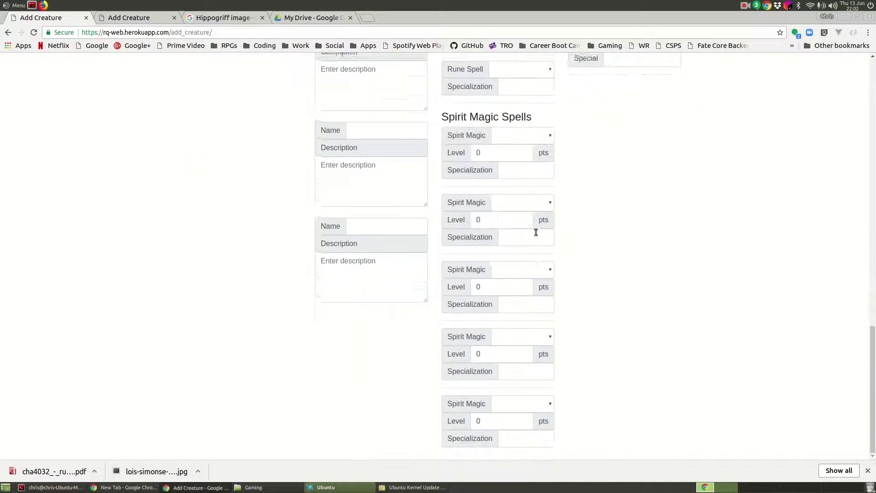
scroll(542, 223, up, 4)
scroll(543, 221, up, 4)
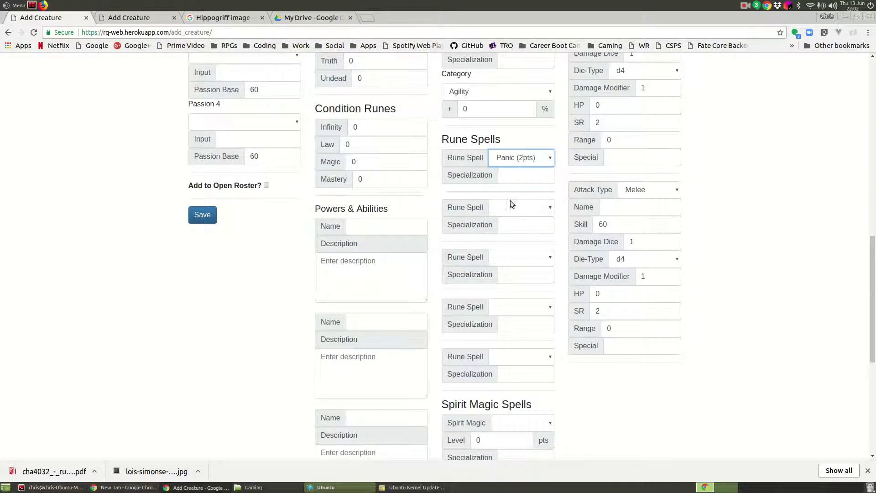
Step: Review the spells offered for the first spirit magic entry and its level field
click(515, 415)
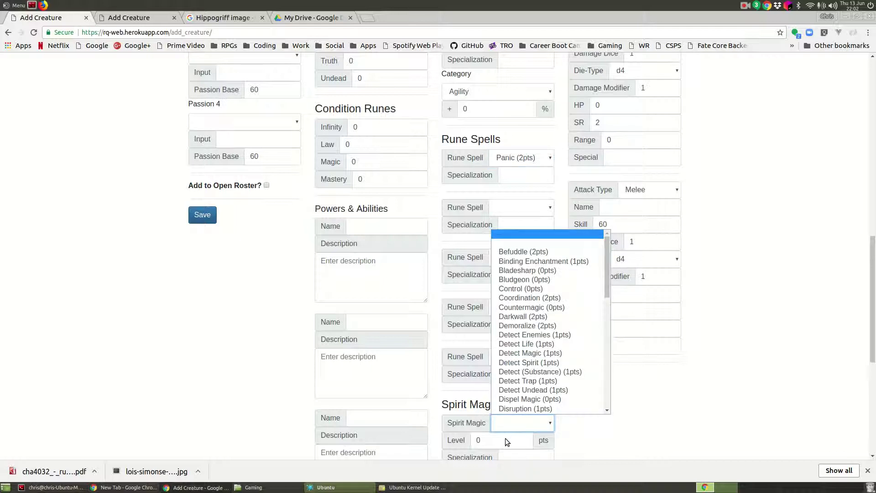
click(510, 419)
click(500, 447)
scroll(698, 416, down, 5)
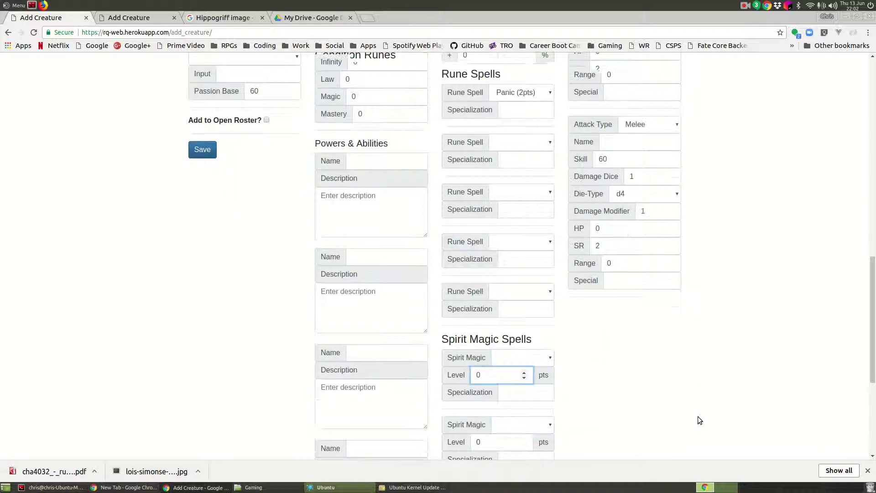
Step: Set the creature's hit location form to Humanoids, Winged and its armor to 3
scroll(564, 354, up, 20)
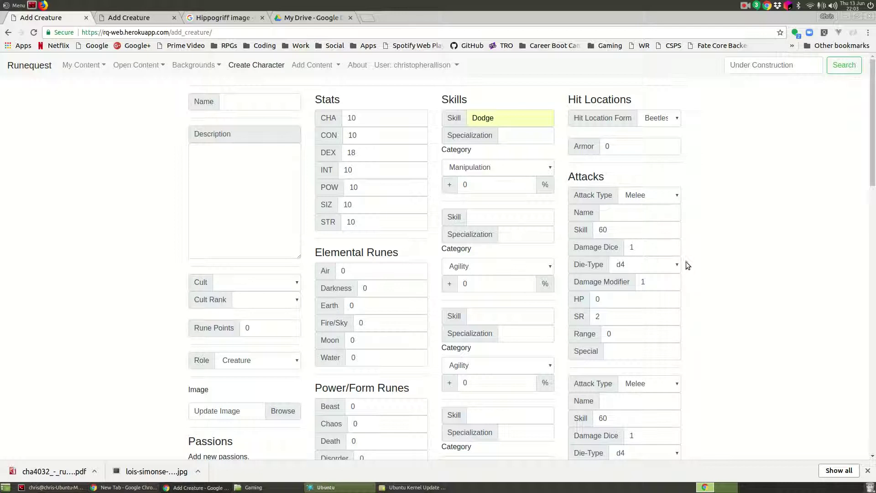
click(677, 117)
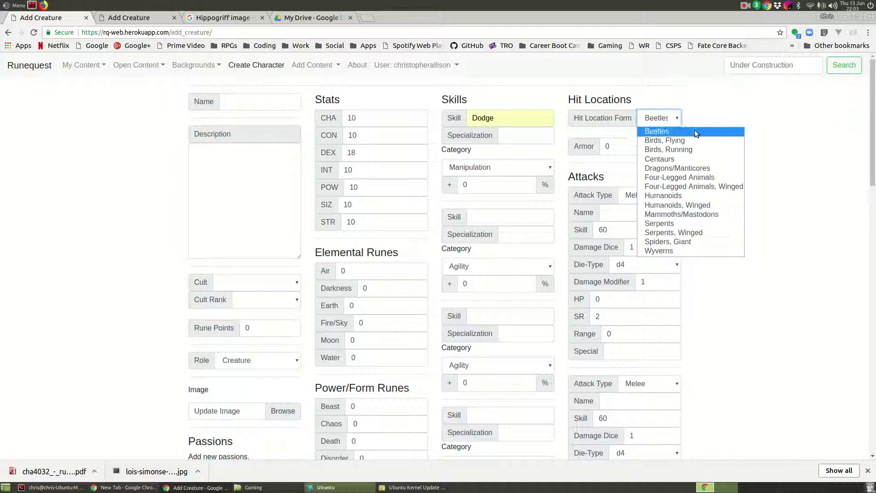
click(694, 195)
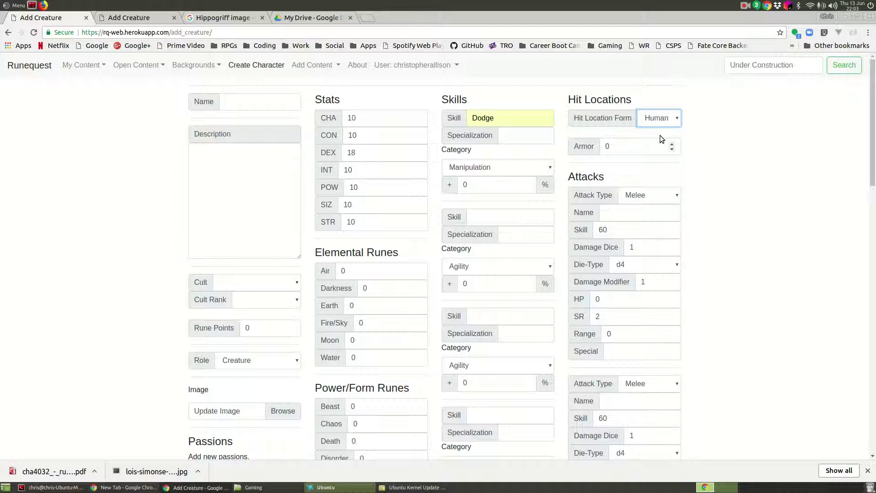
click(672, 119)
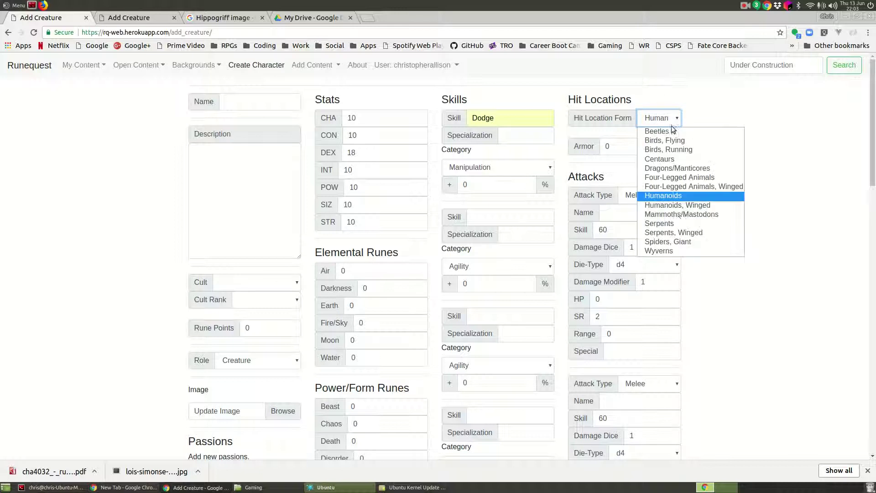
click(698, 207)
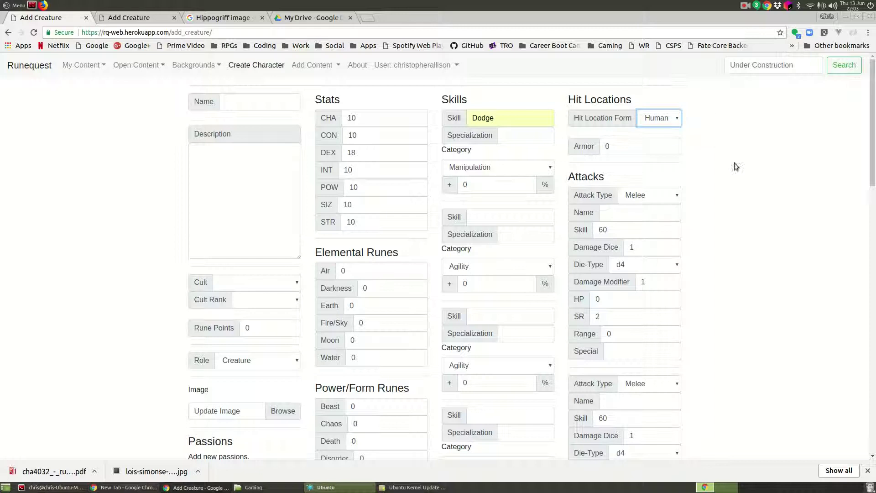
click(678, 118)
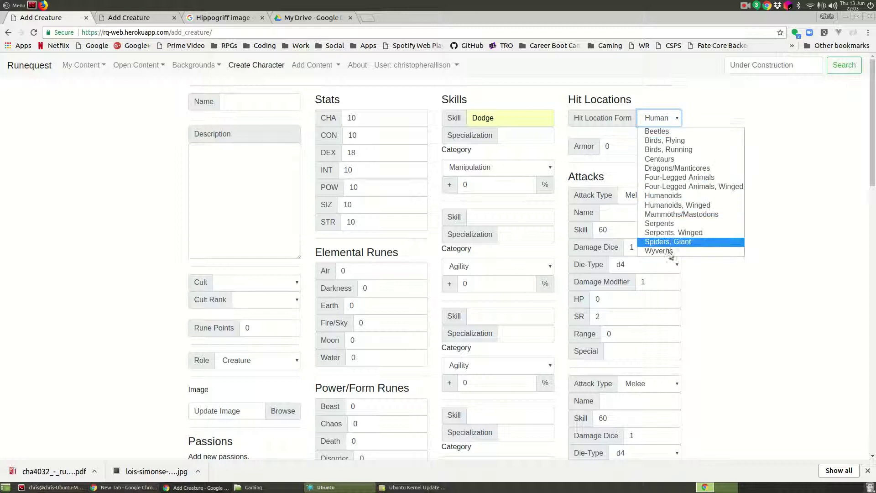
click(683, 206)
click(646, 144)
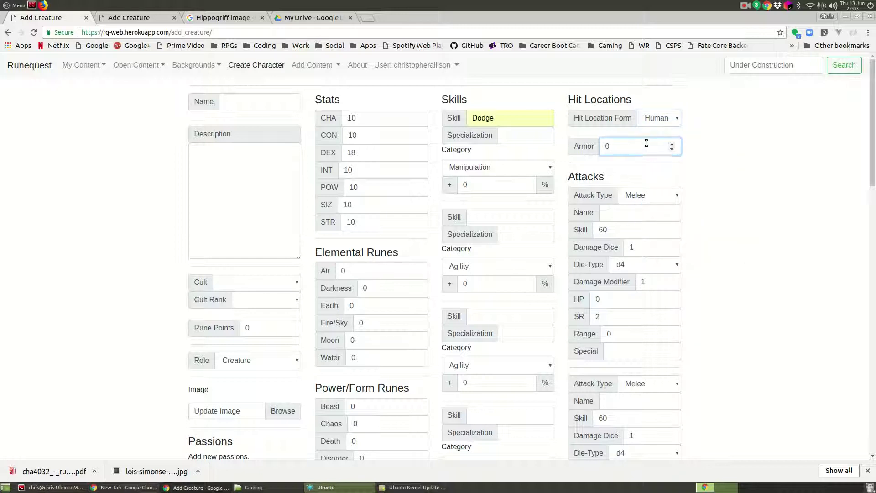
key(BackSpace)
text(3)
click(751, 156)
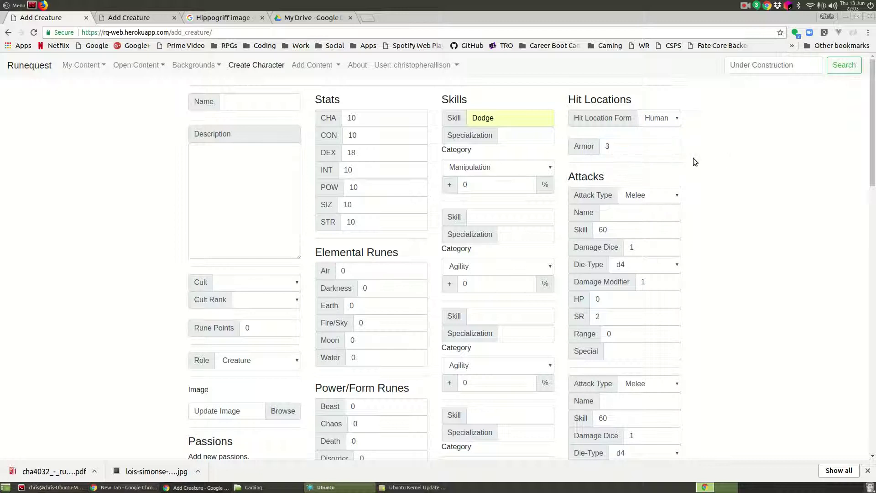
Step: Change the hit location form to Centaurs and set the armor to 2
click(653, 113)
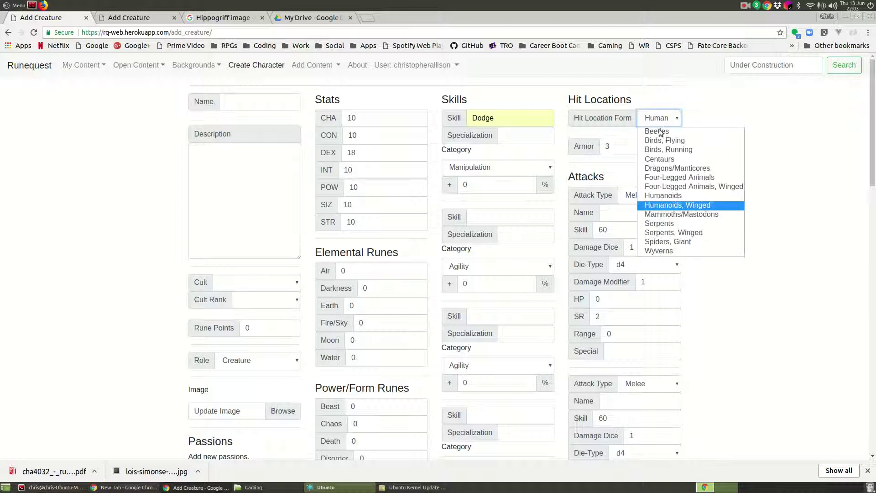
click(661, 160)
click(628, 147)
key(BackSpace)
text(2)
click(717, 185)
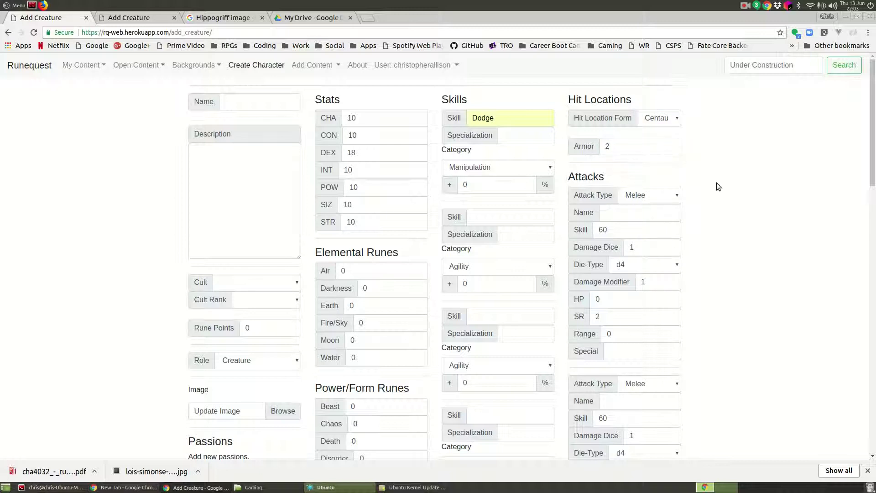
Step: Choose Melee as the first attack's type and leave its name blank
scroll(697, 167, down, 2)
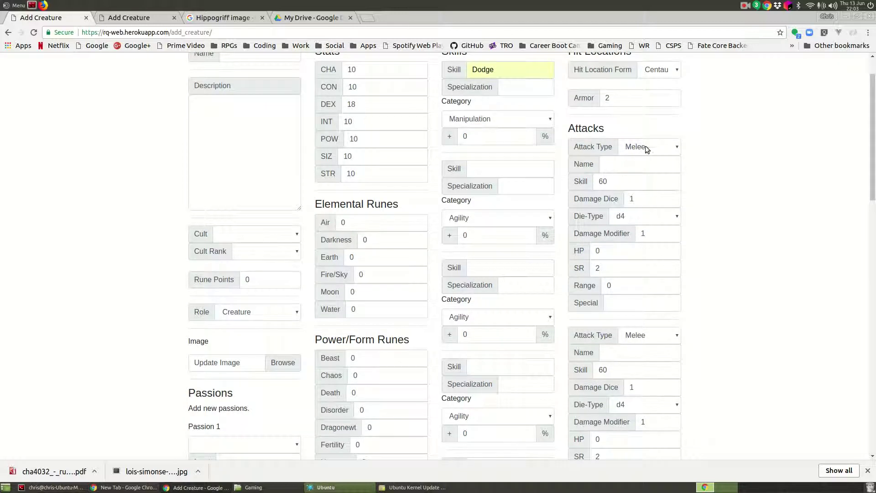
click(661, 148)
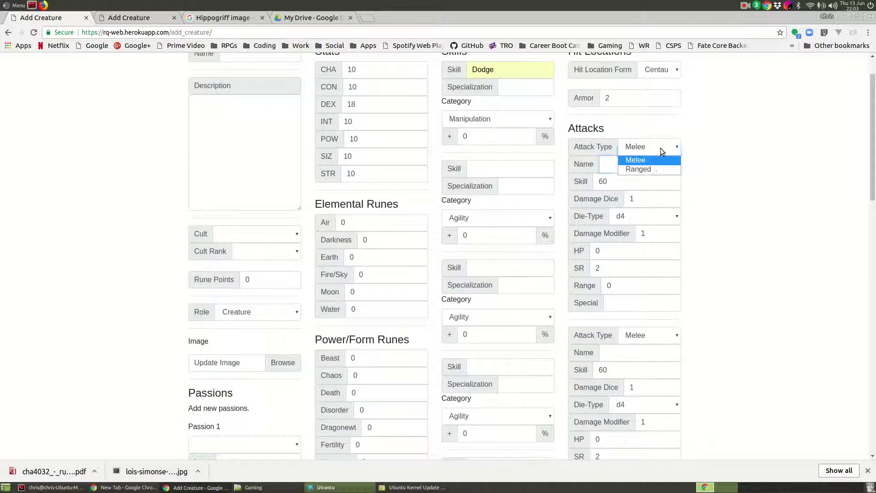
click(652, 160)
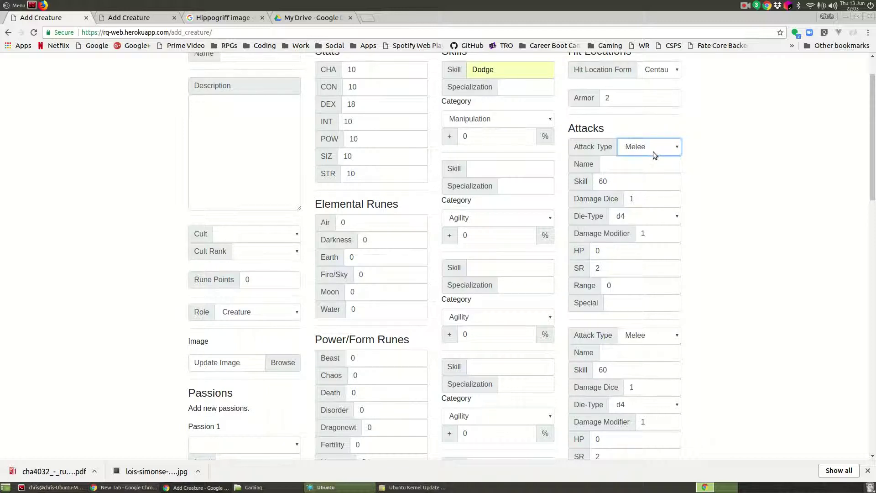
click(646, 159)
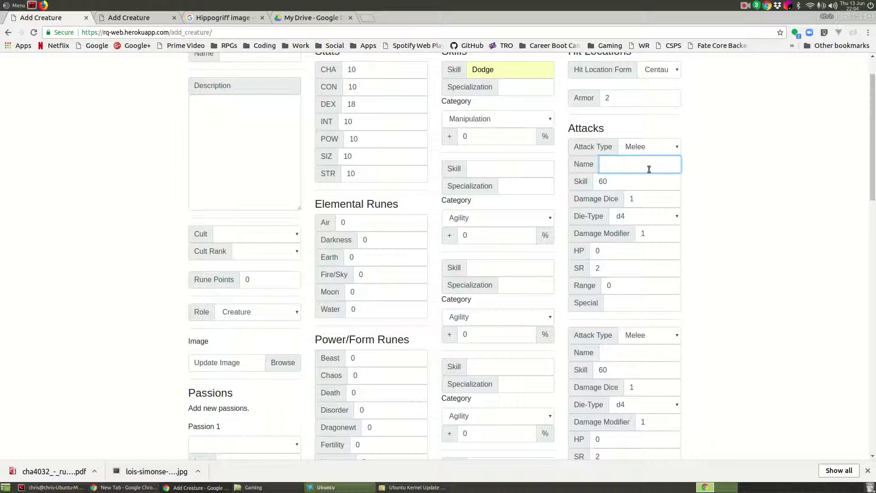
click(643, 165)
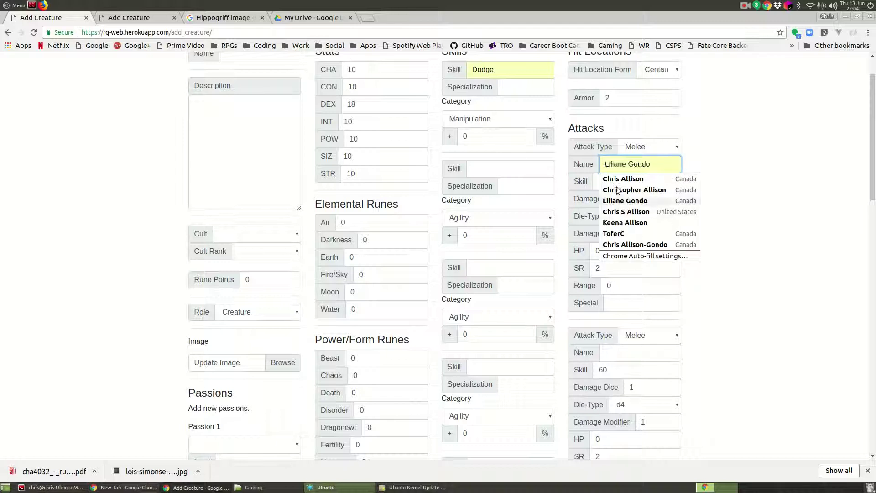
click(731, 168)
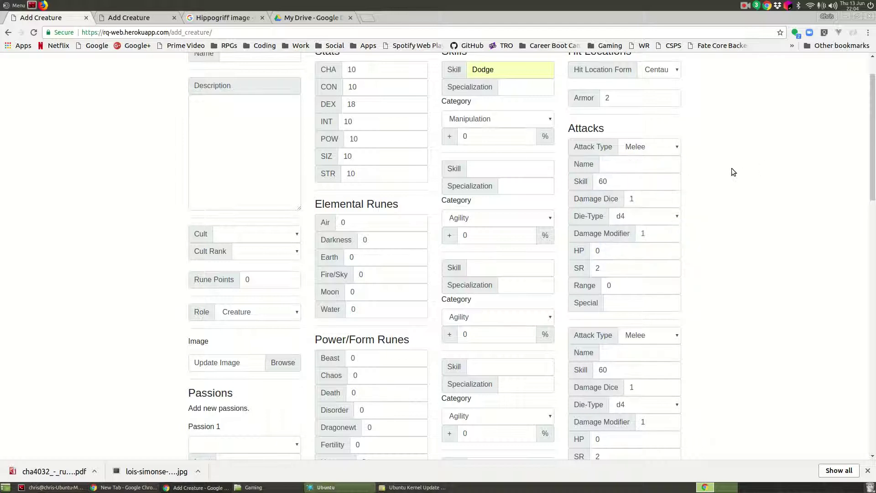
Step: Set the first attack's die type to d10 and its damage dice to 2
click(620, 180)
double_click(613, 179)
click(609, 187)
click(643, 216)
click(642, 258)
click(634, 197)
text(1)
Step: Review the first attack's damage modifier, HP and SR fields and the rest of the creature form
click(657, 234)
click(614, 251)
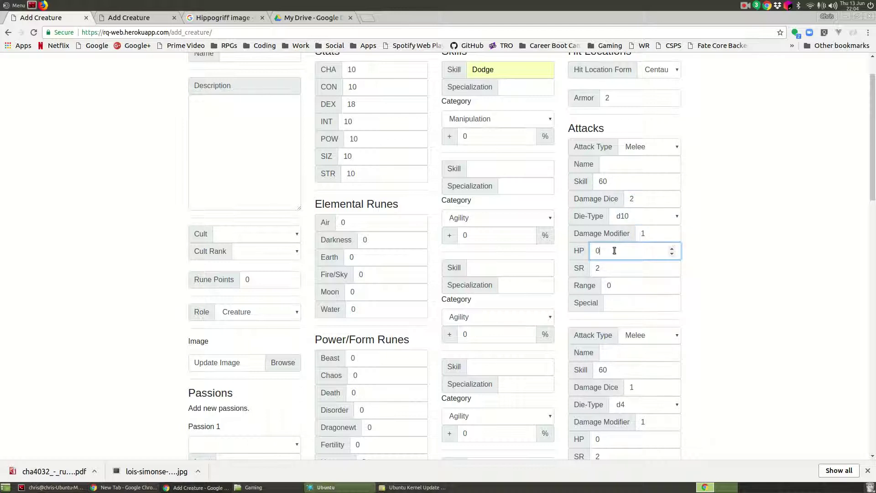
click(609, 267)
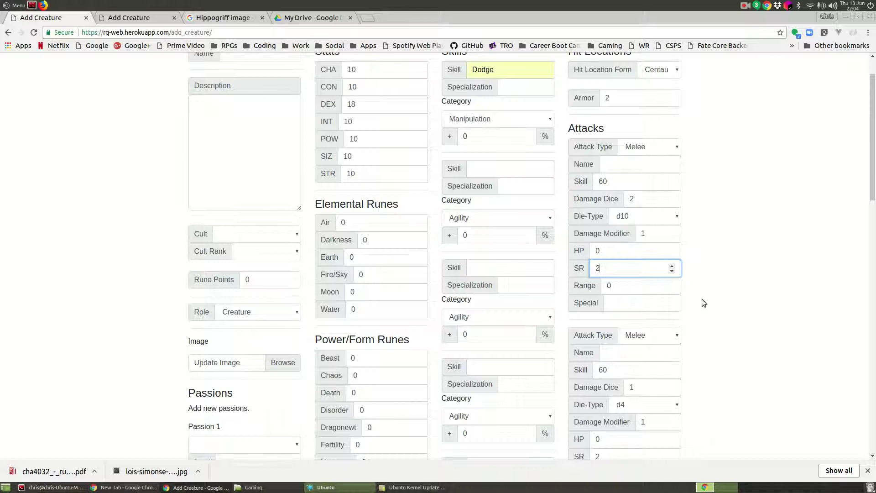
scroll(702, 301, down, 12)
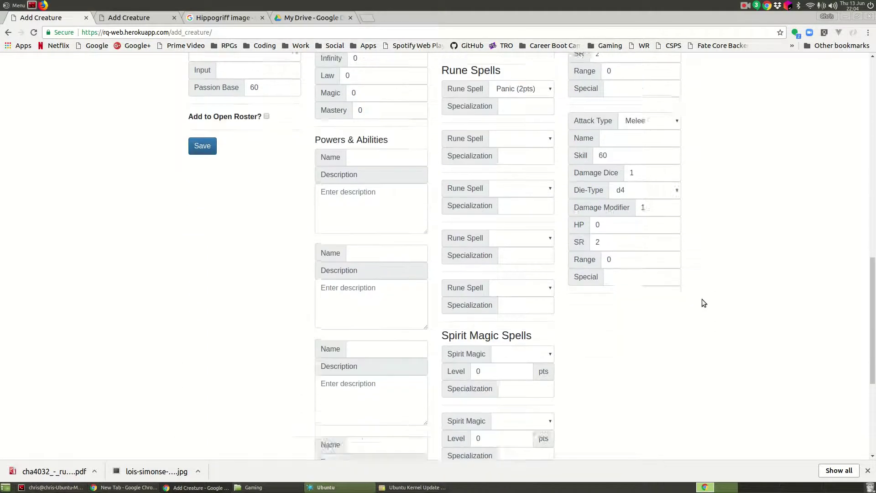
scroll(703, 301, up, 12)
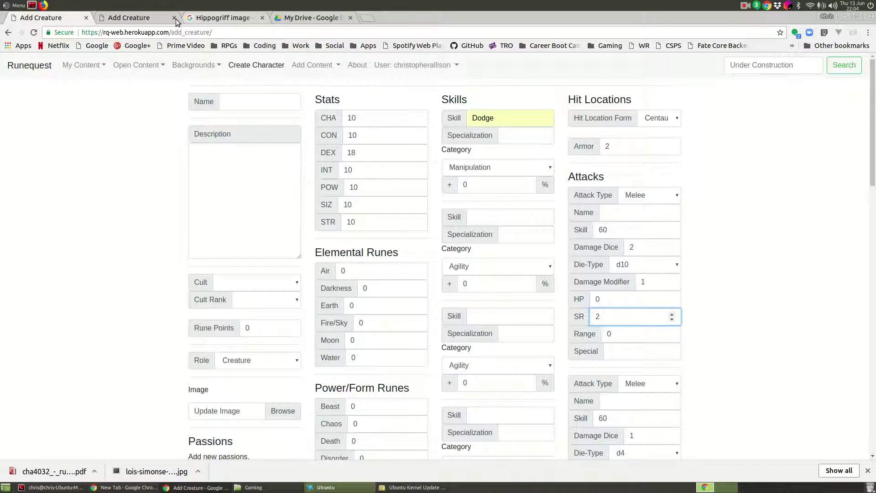
Step: Switch to the prefilled Hippogriff form and choose Four-Legged Animals, Winged as its hit location form
click(127, 18)
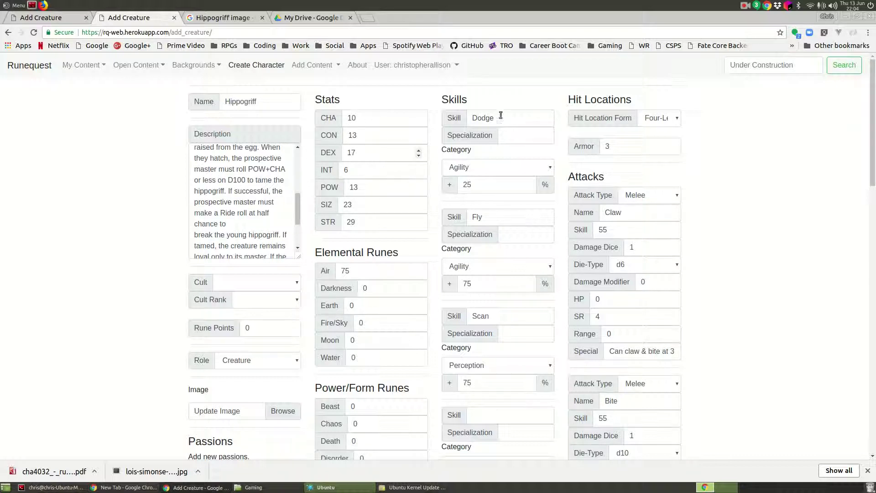
click(663, 119)
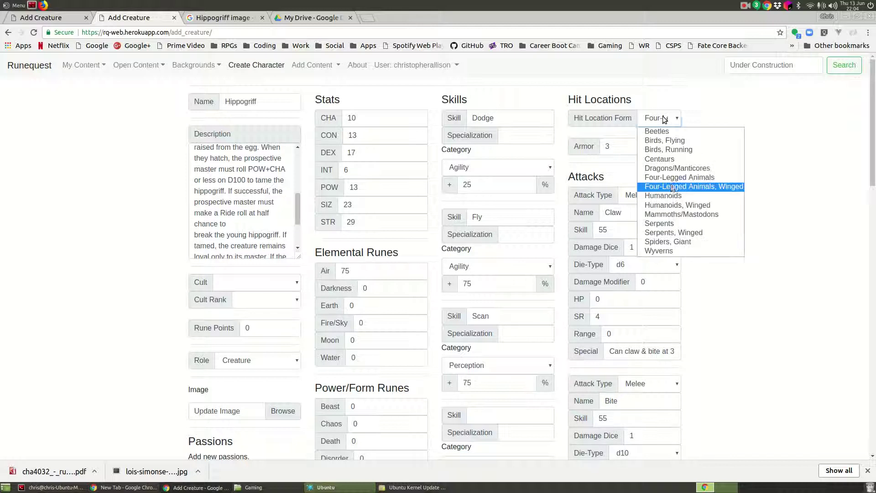
click(677, 184)
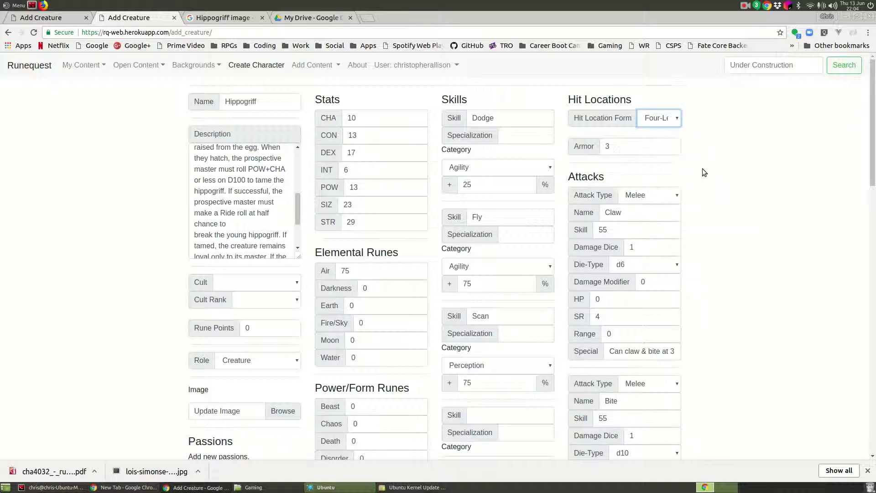
click(726, 153)
Step: Set the Hippogriff's Fire/Sky elemental rune to 60
scroll(420, 278, down, 5)
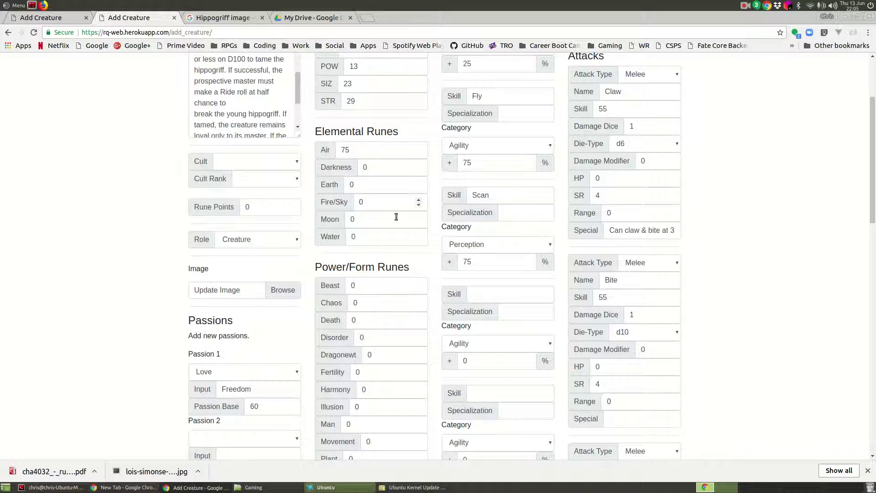
click(385, 207)
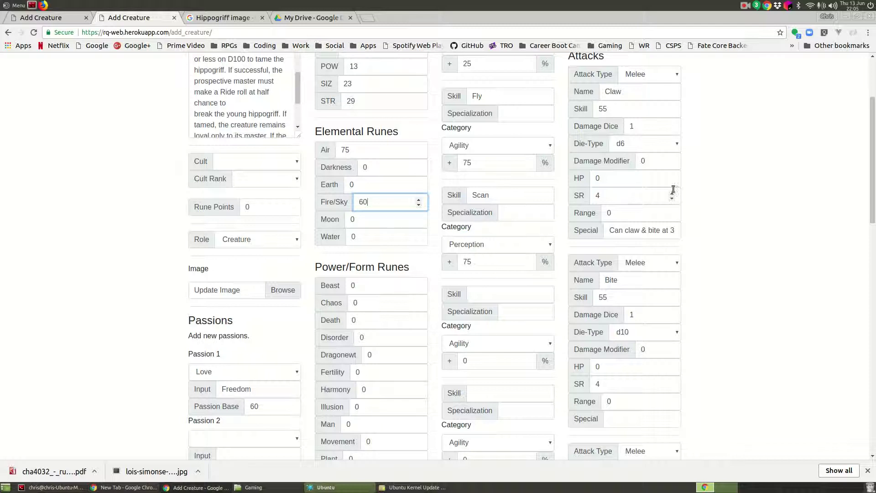
click(815, 178)
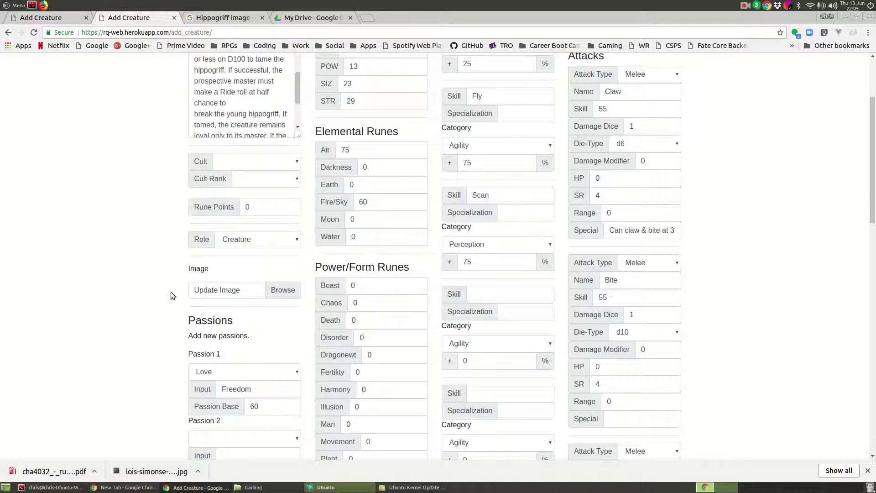
Step: Save the Hippogriff creature with the Add to Open Roster option enabled
scroll(176, 301, down, 2)
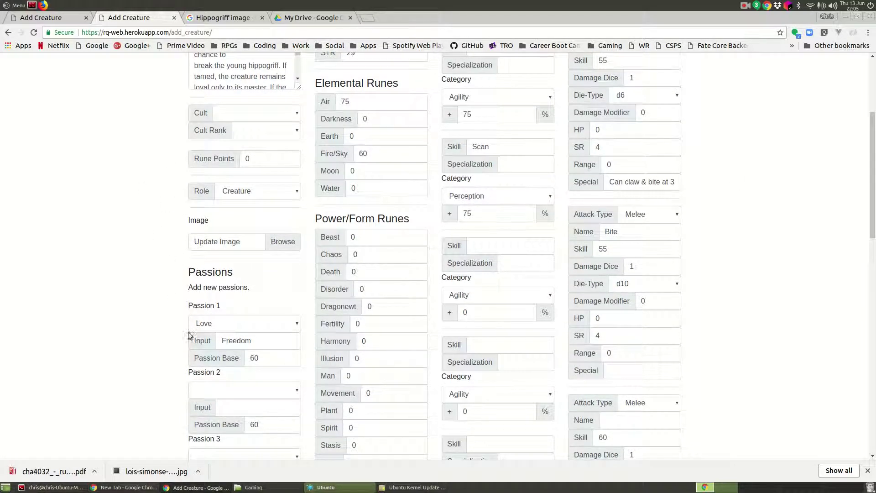
scroll(774, 265, down, 5)
scroll(774, 267, down, 2)
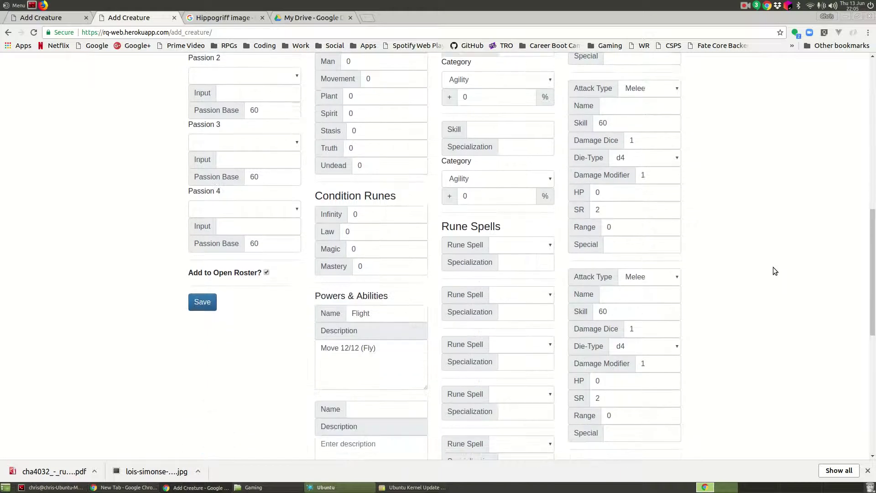
click(266, 272)
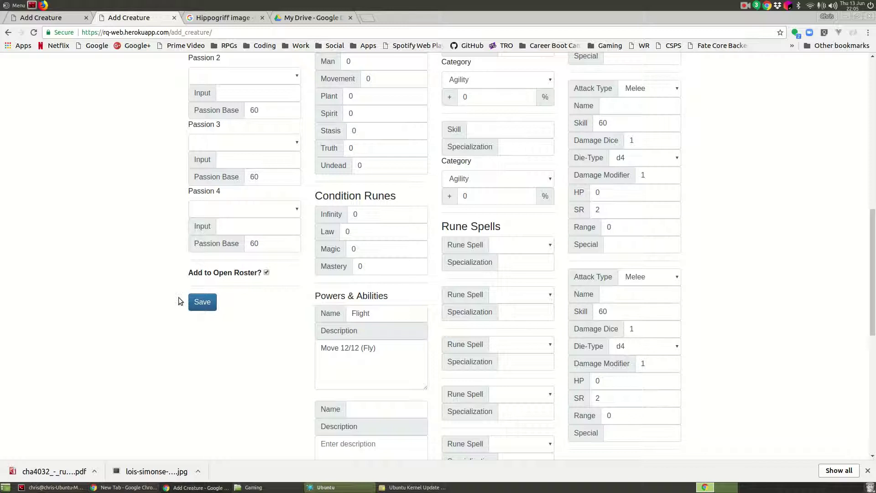
click(208, 303)
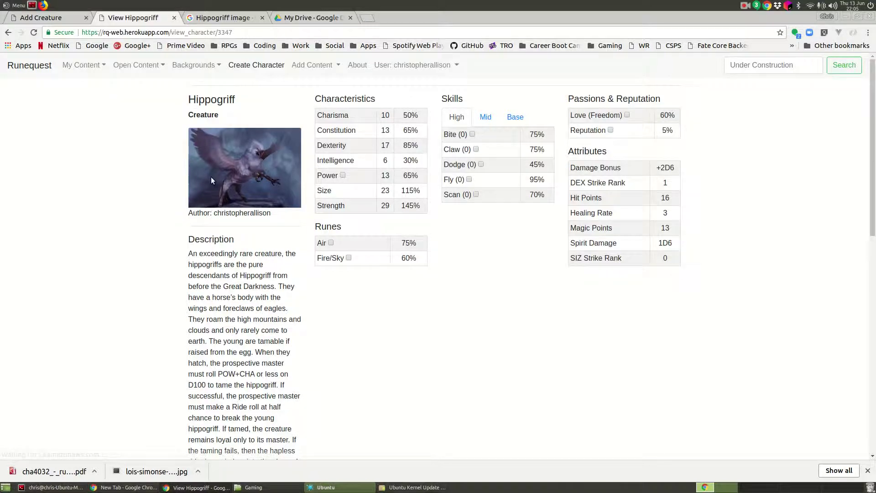
Step: Review the saved Hippogriff's skills, Dodge breakdown, melee attacks and hit locations, and go to the Open Character Roster
scroll(212, 190, down, 3)
scroll(291, 354, up, 3)
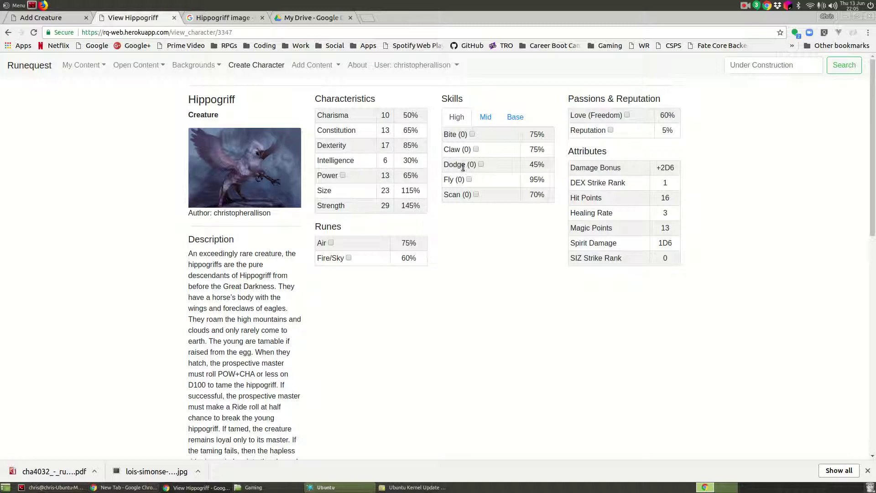
mouse_move(463, 167)
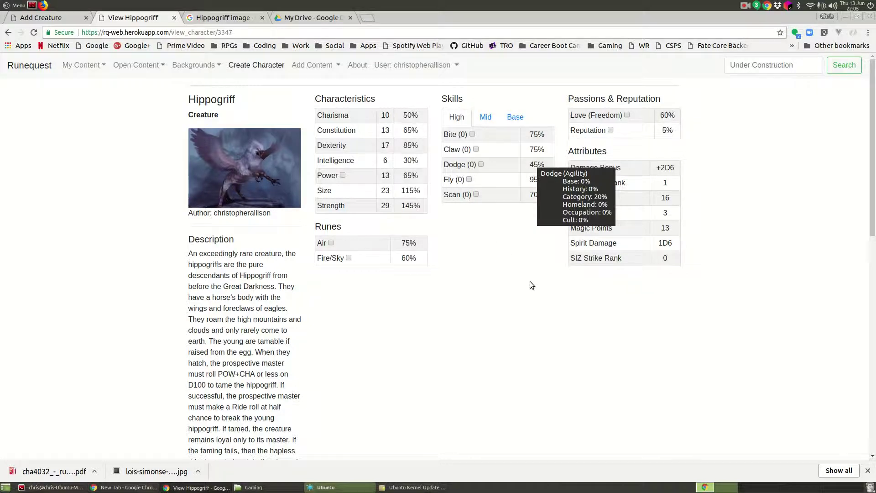
scroll(529, 284, down, 10)
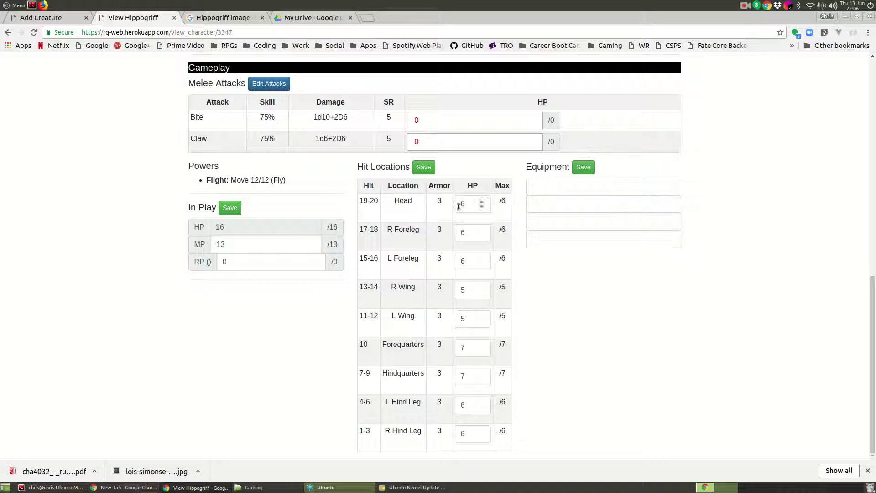
scroll(640, 335, up, 10)
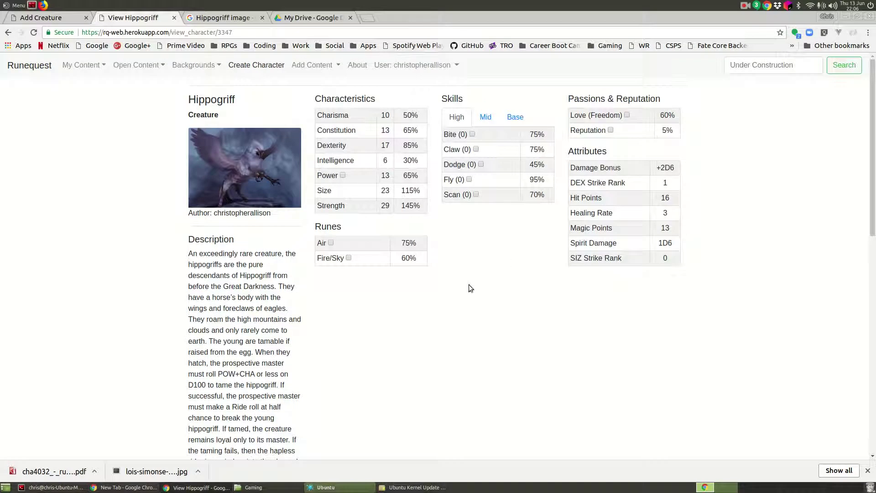
click(38, 67)
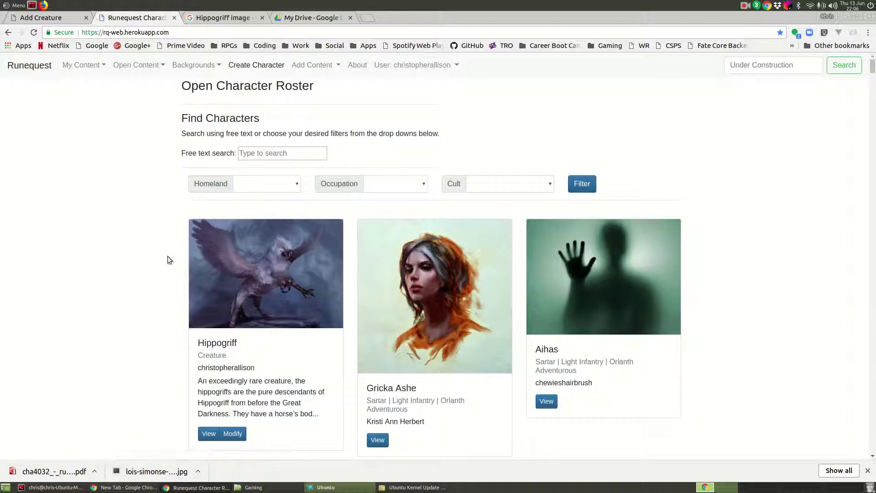
Step: Search the Open Character Roster for the text "creature"
scroll(114, 235, down, 3)
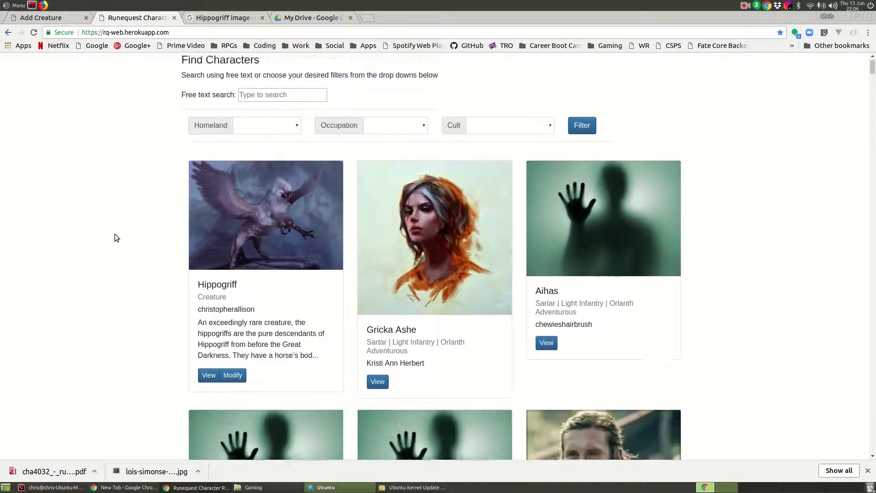
click(287, 79)
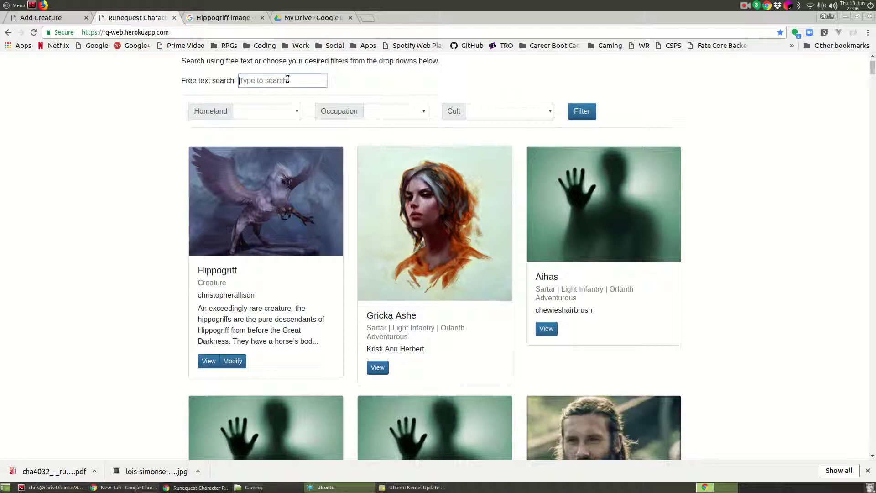
text(cret)
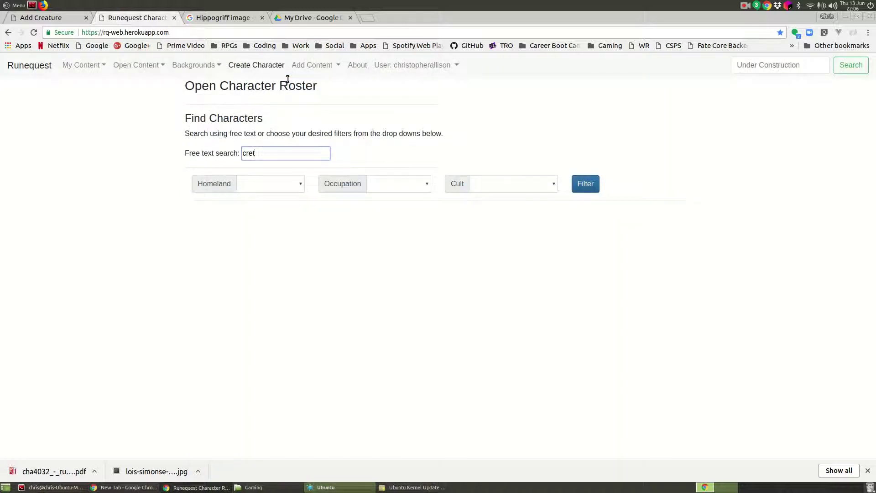
text(aur)
key(BackSpace)
text(tur)
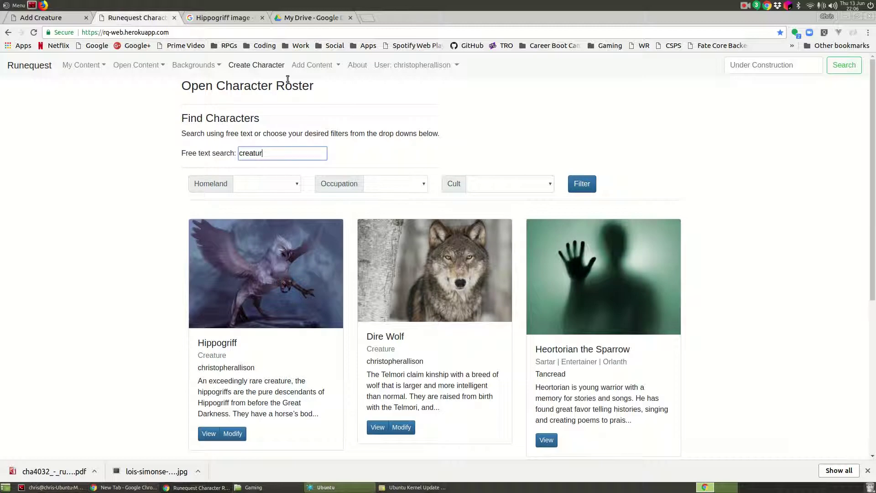
text(e)
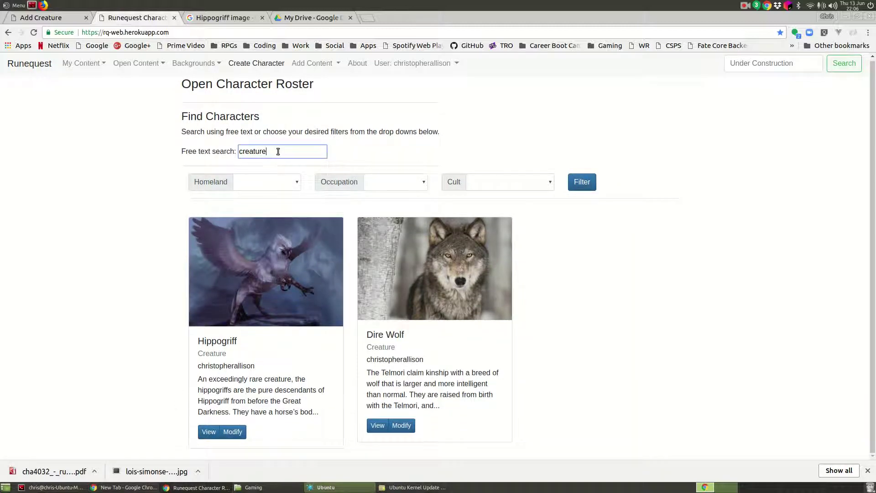
Step: Clear the free text search to restore the full roster listing
key(BackSpace)
key(BackSpace)
key(BackSpace)
key(BackSpace)
key(BackSpace)
key(BackSpace)
key(BackSpace)
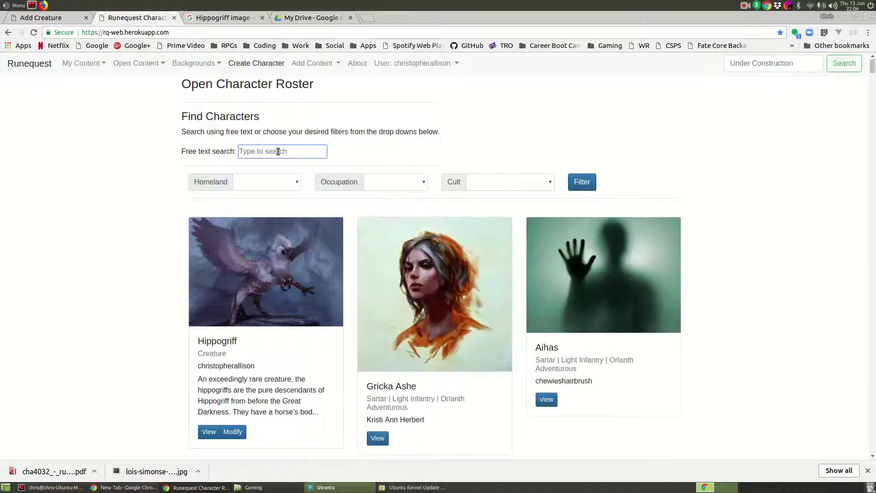
Step: View the Hippogriff from the open roster and duplicate it
scroll(77, 287, down, 5)
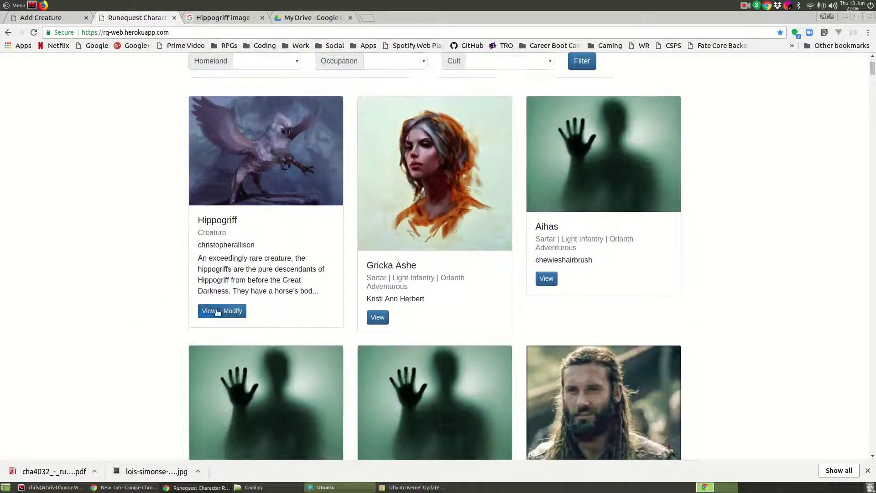
click(209, 311)
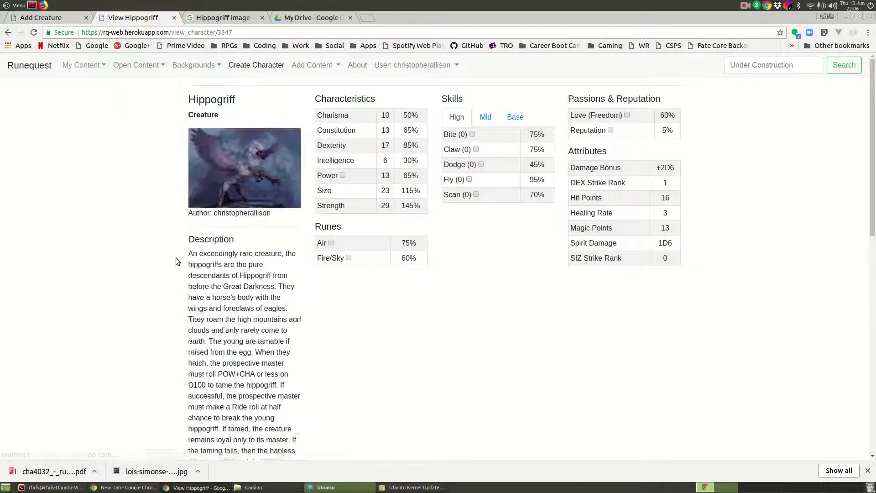
scroll(175, 259, down, 4)
scroll(175, 259, down, 2)
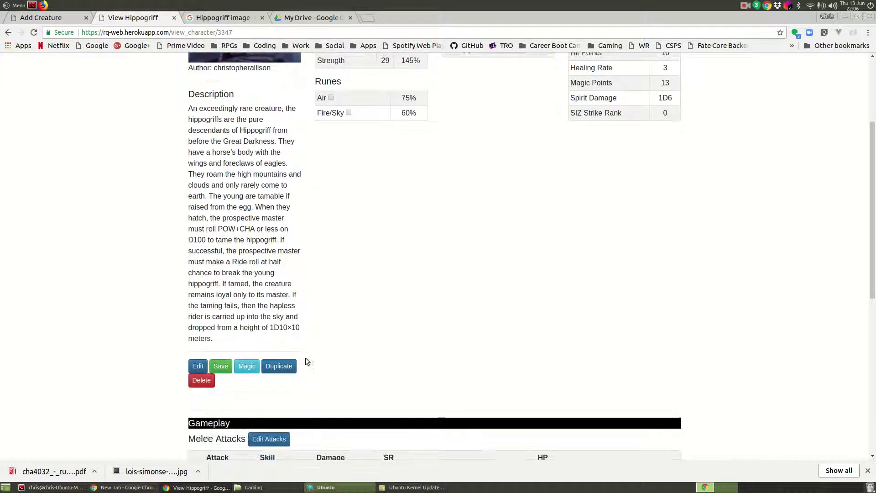
click(282, 368)
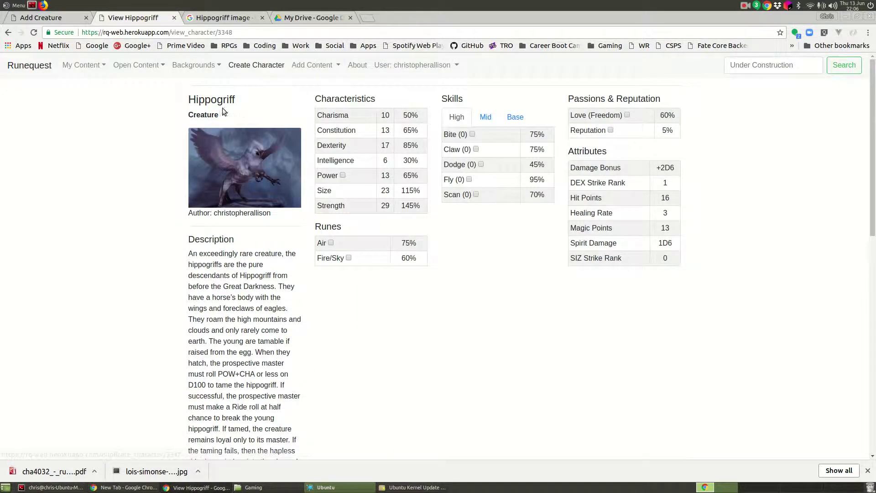
Step: Open the duplicated Hippogriff for editing and rename it "Flaming Hippogriff"
scroll(223, 111, down, 2)
scroll(223, 111, down, 6)
click(198, 342)
click(230, 103)
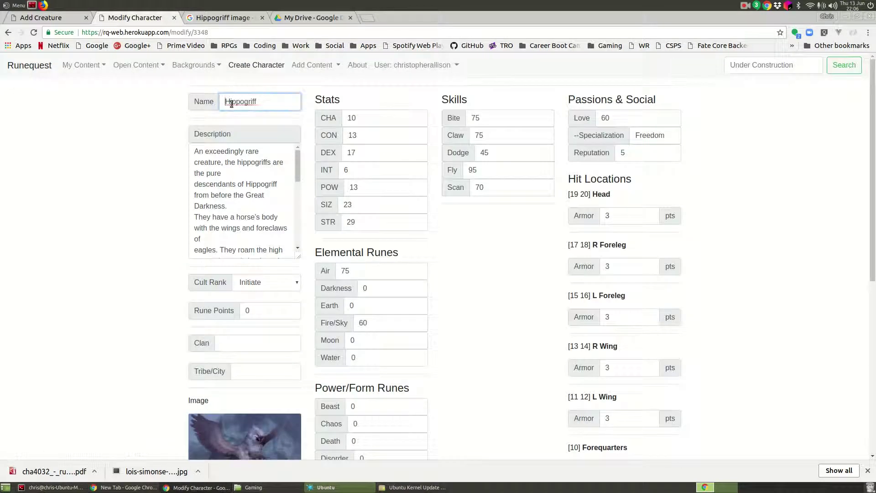
text(Flaming)
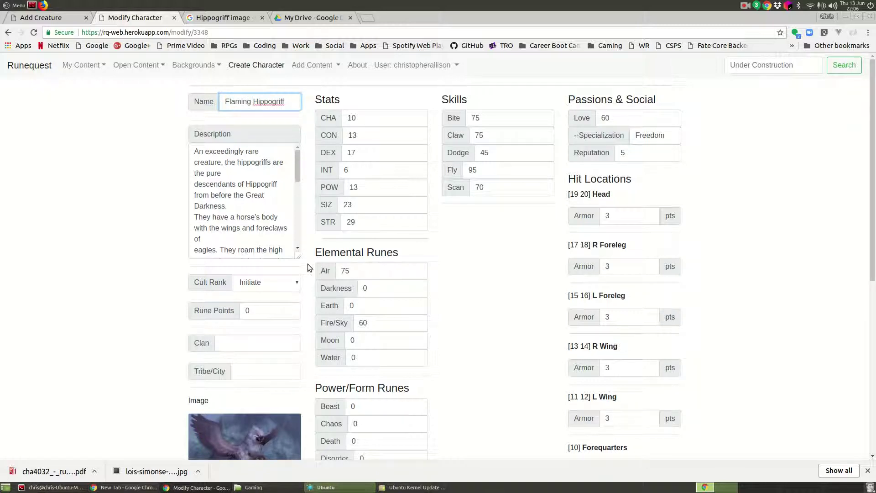
Step: Set the Flaming Hippogriff's Fire/Sky elemental rune to 90 and save the creature
click(386, 325)
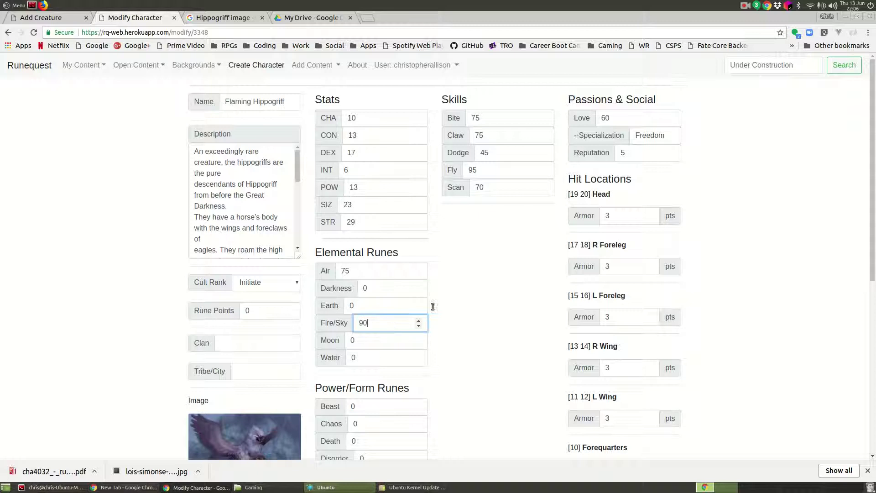
scroll(534, 223, down, 7)
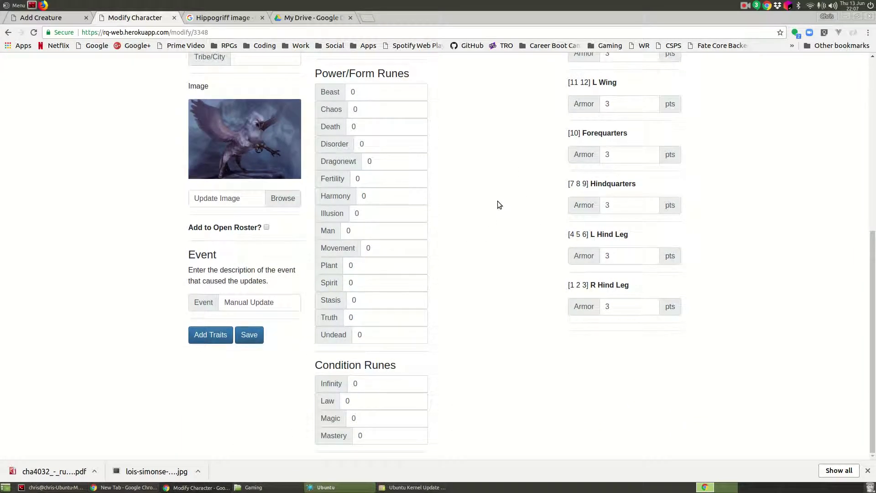
click(252, 336)
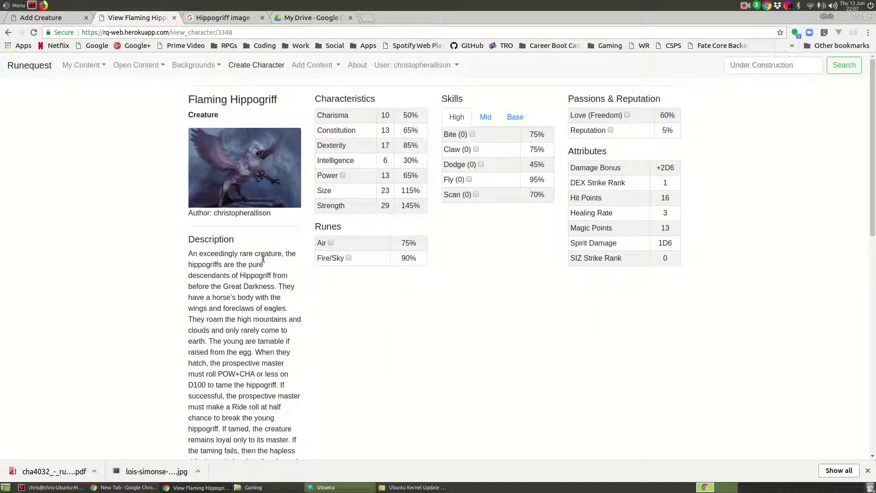
Step: Open the Flaming Hippogriff's magic for editing and name its second power "On Fire"
scroll(295, 243, down, 5)
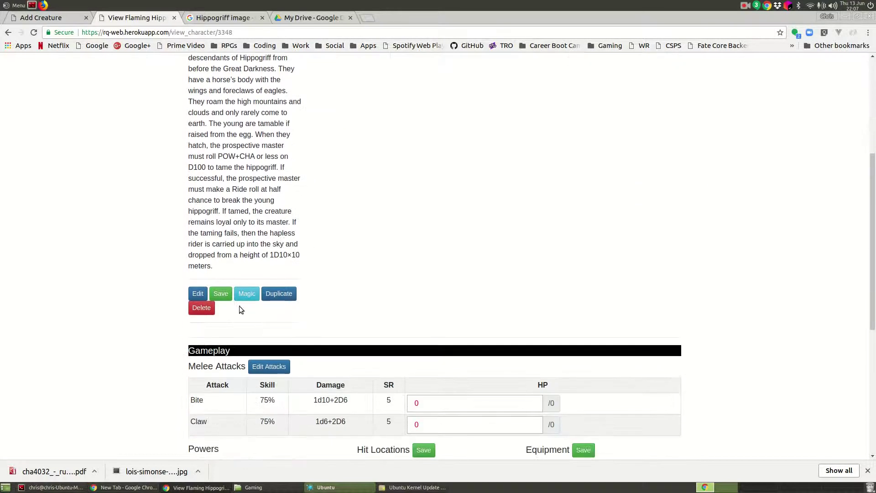
click(242, 294)
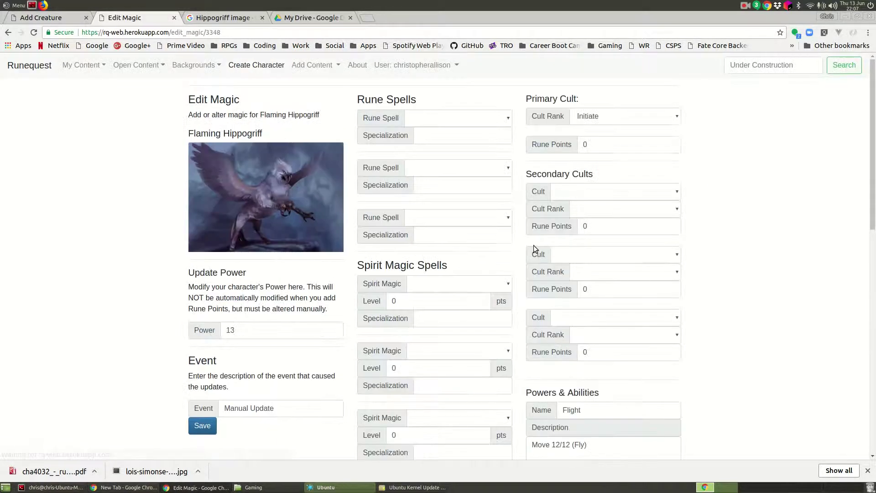
scroll(333, 316, down, 2)
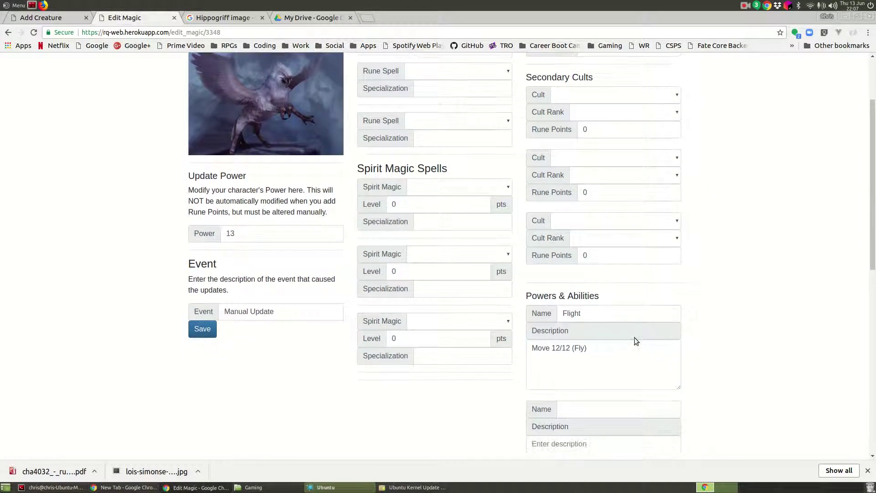
scroll(615, 340, down, 2)
scroll(616, 340, down, 1)
click(605, 288)
text(On Fire)
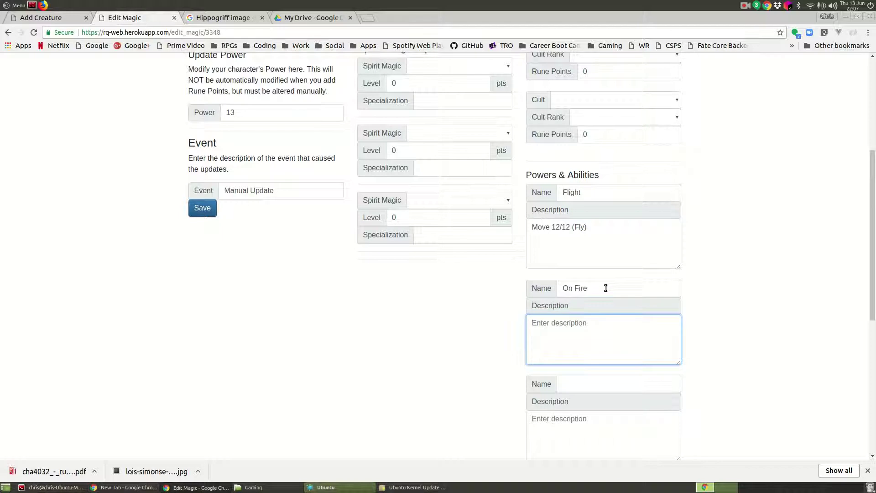
Step: Describe the On Fire power as "Creatures coming within 3 yards take 1d6 fire damage to their basic hit points." and save
text(Creatures coming within 3 yards t)
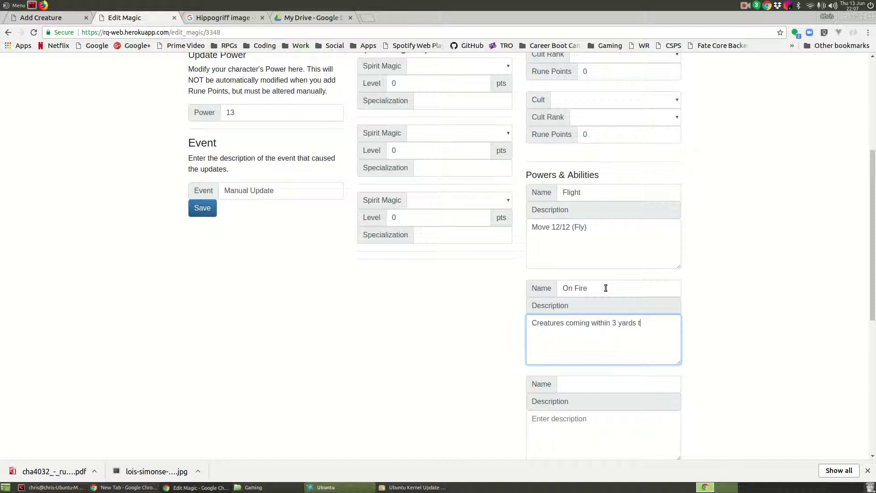
text(ake 1d6 fire damage to their basic hit ponts.)
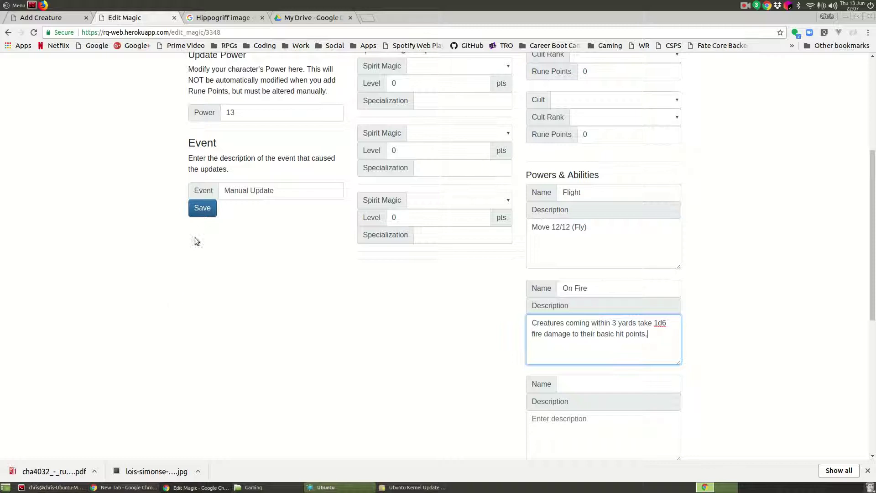
click(202, 208)
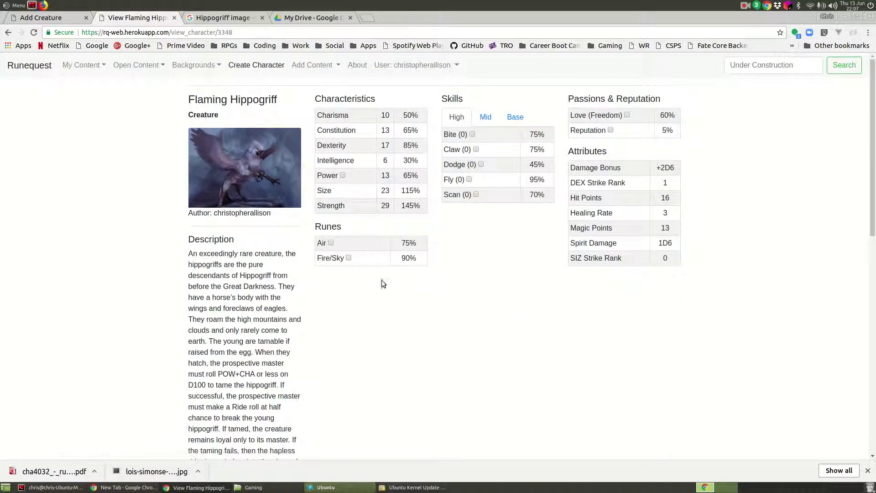
Step: Edit the Flaming Hippogriff's stats to STR 25 and SIZ 22, and save the creature
scroll(401, 196, down, 5)
click(198, 373)
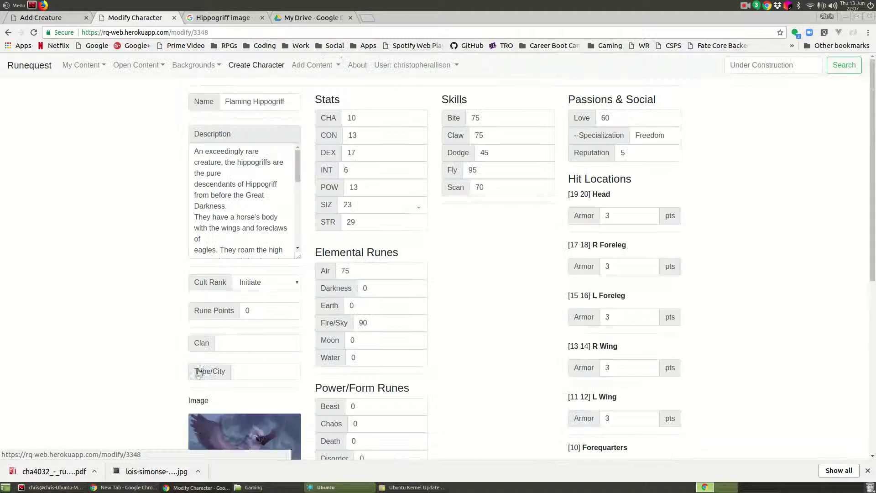
click(361, 223)
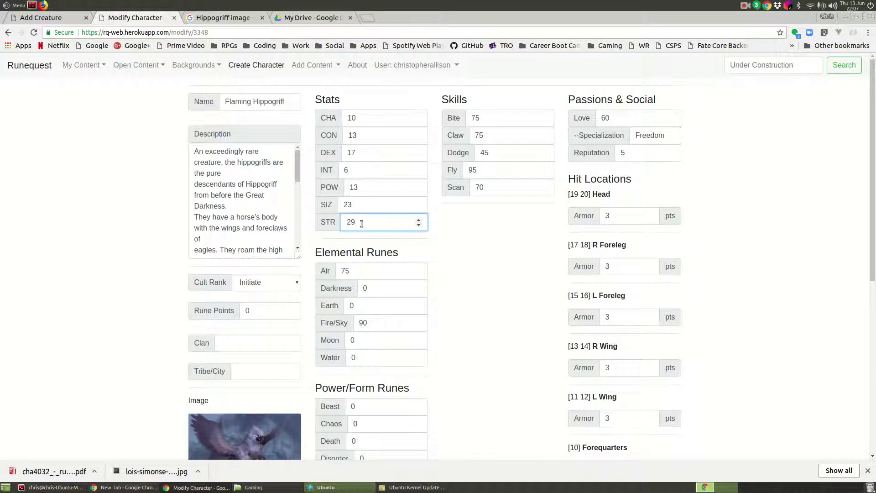
click(365, 206)
click(511, 231)
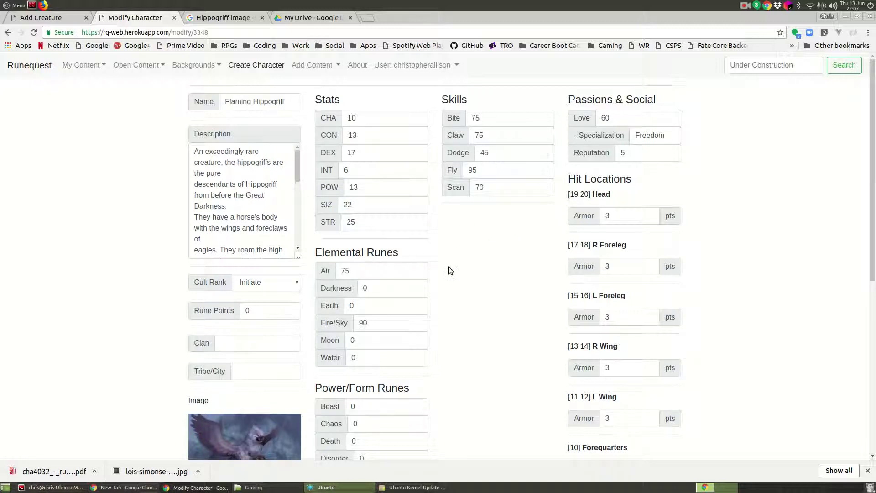
scroll(92, 308, down, 5)
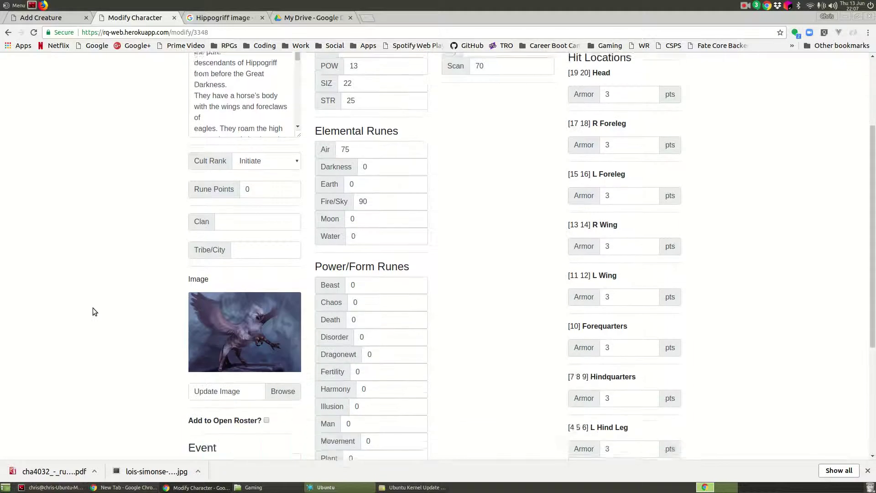
scroll(89, 304, down, 2)
click(253, 336)
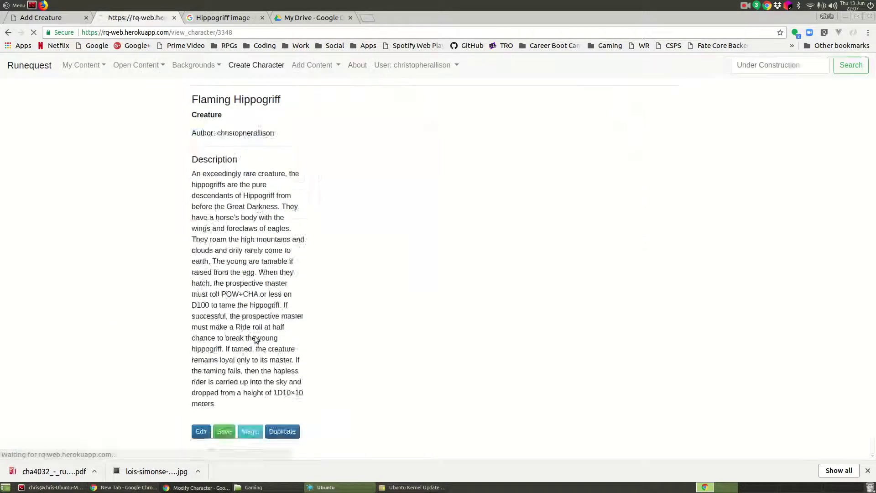
Step: Check the Open Character Roster, and open the Flaming Hippogriff from the personal character roster
click(32, 66)
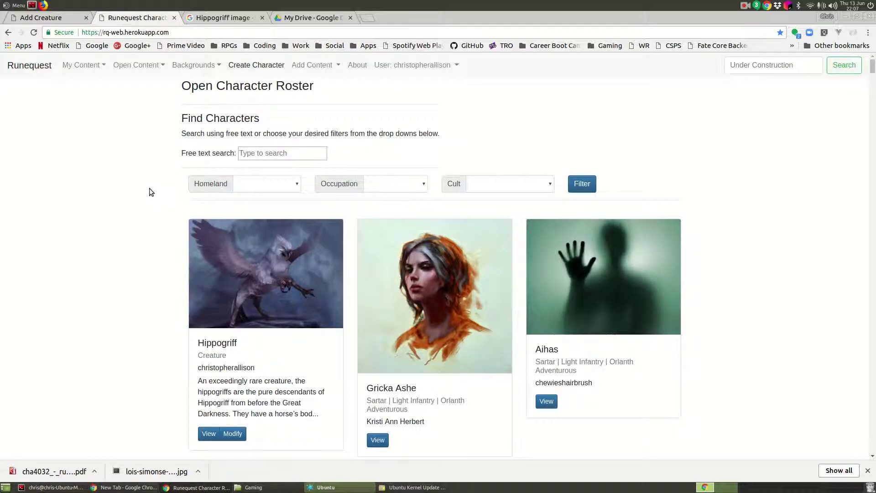
click(91, 68)
click(103, 89)
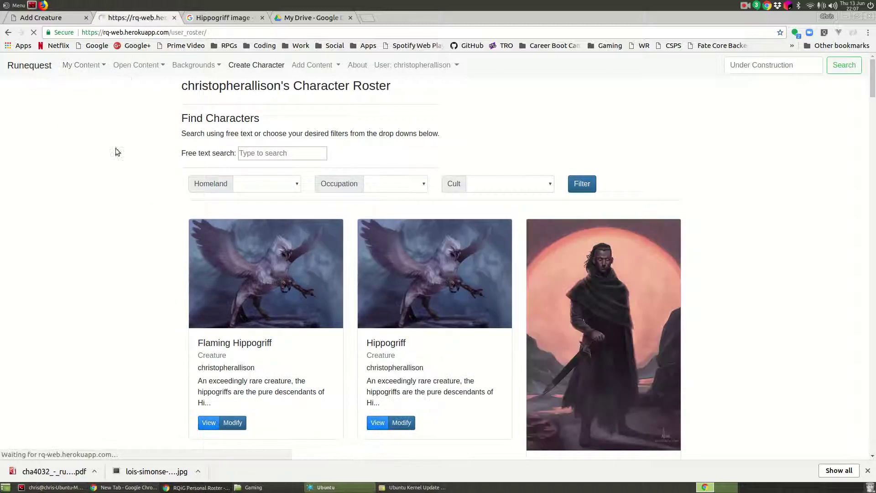
scroll(213, 280, down, 2)
scroll(213, 280, down, 2)
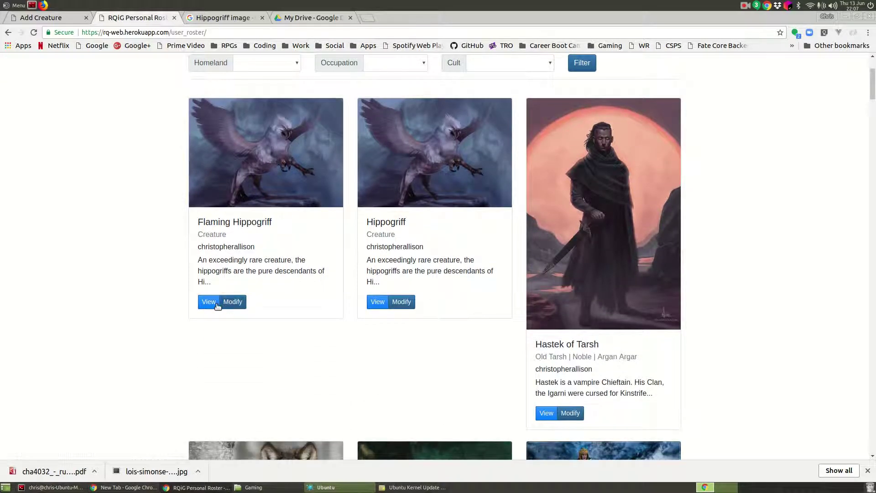
click(209, 301)
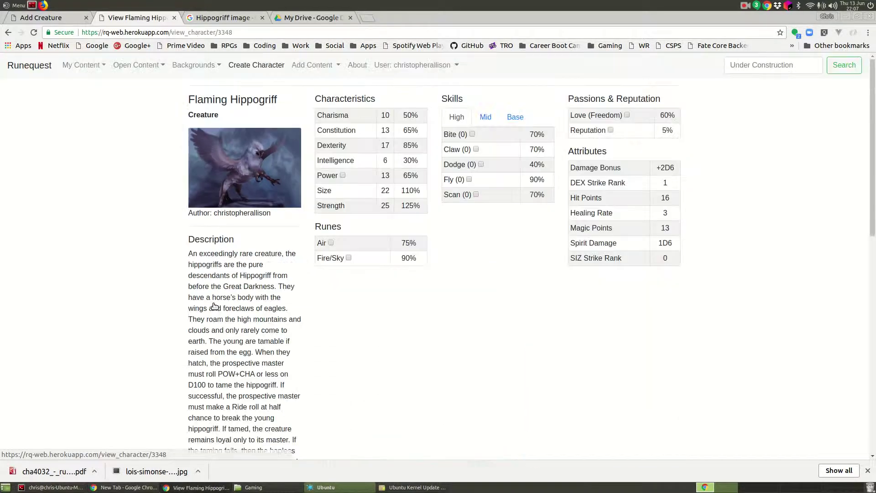
Step: Review the Flaming Hippogriff's melee attacks and powers, and reopen the creature for editing
scroll(215, 306, down, 5)
scroll(215, 305, down, 2)
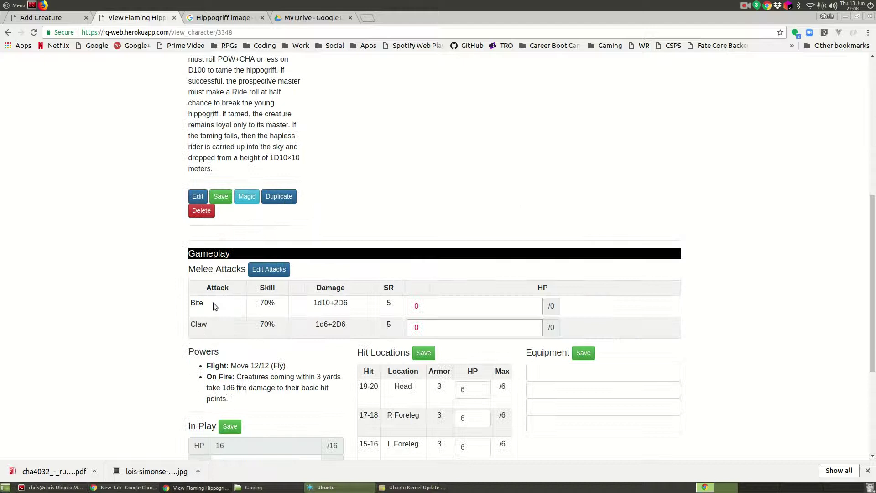
click(198, 196)
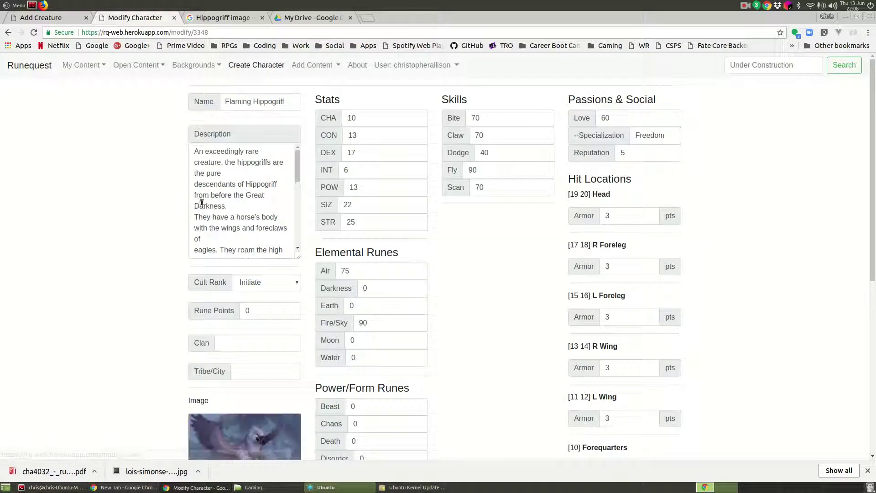
Step: Search Google Images for "flaming hippogriff" in the existing Hippogriff image results tab
click(229, 18)
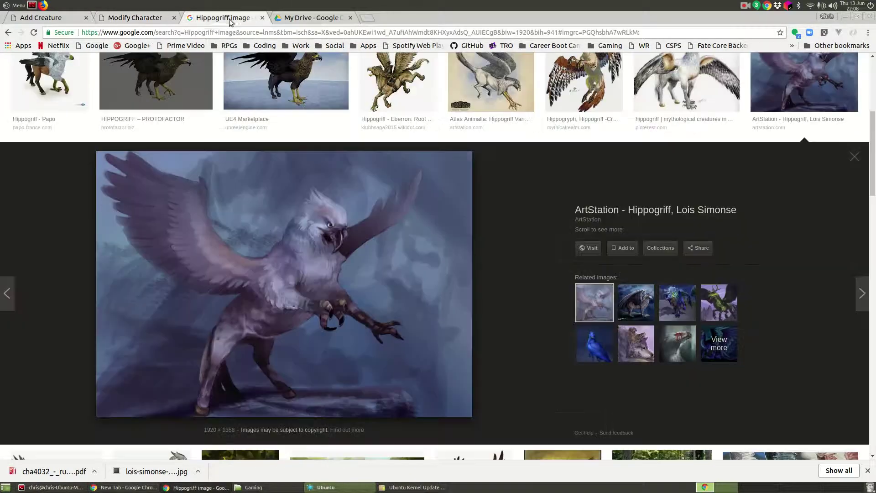
click(231, 33)
text(flaming hip)
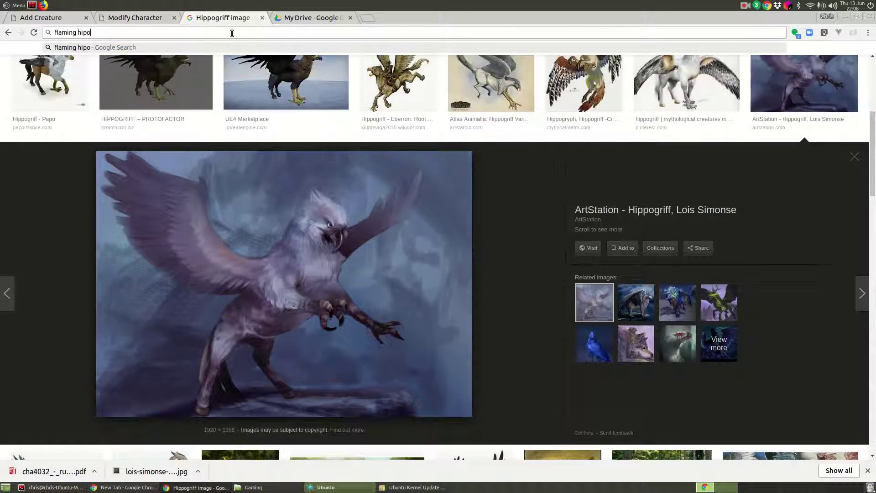
text(pogriff)
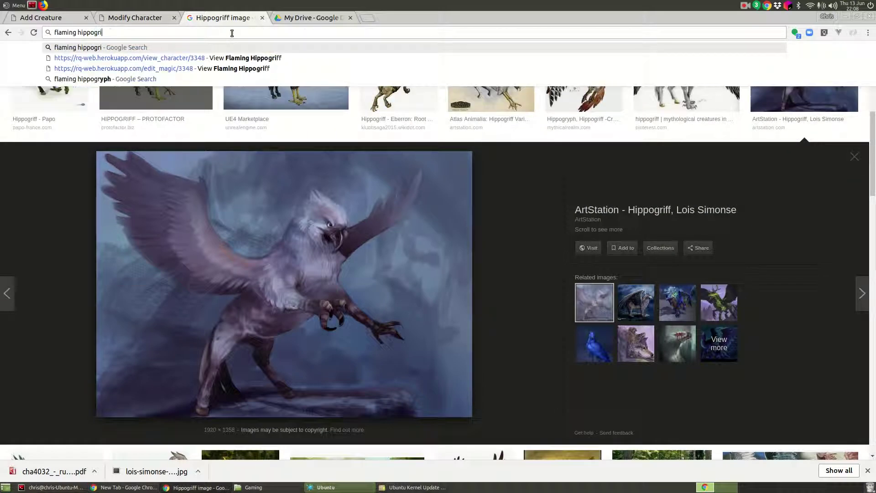
key(Return)
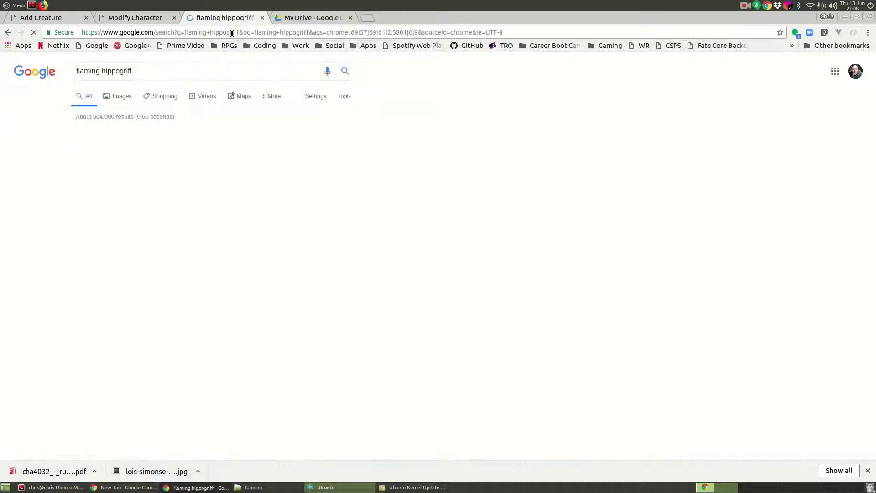
click(118, 110)
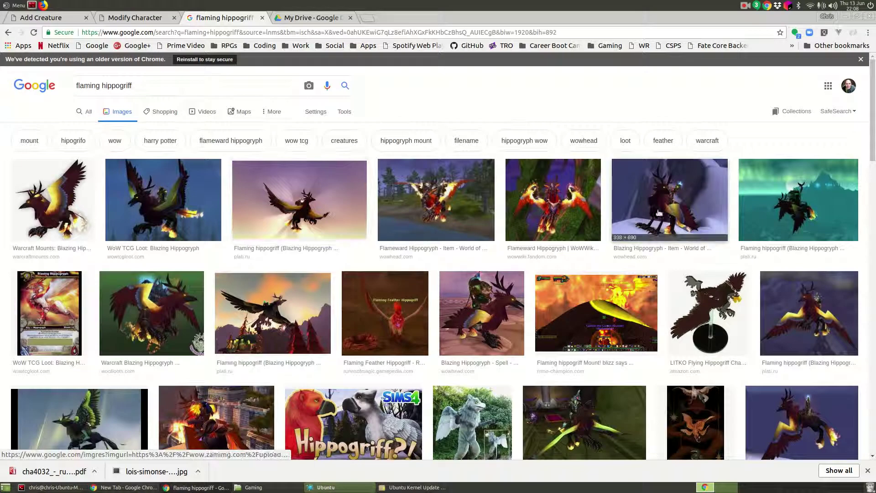
Step: Find the El's Hippogriff picture with the orange sky among the image results, and save it to the Pictures/Gaming folder
scroll(488, 274, down, 3)
scroll(488, 279, down, 10)
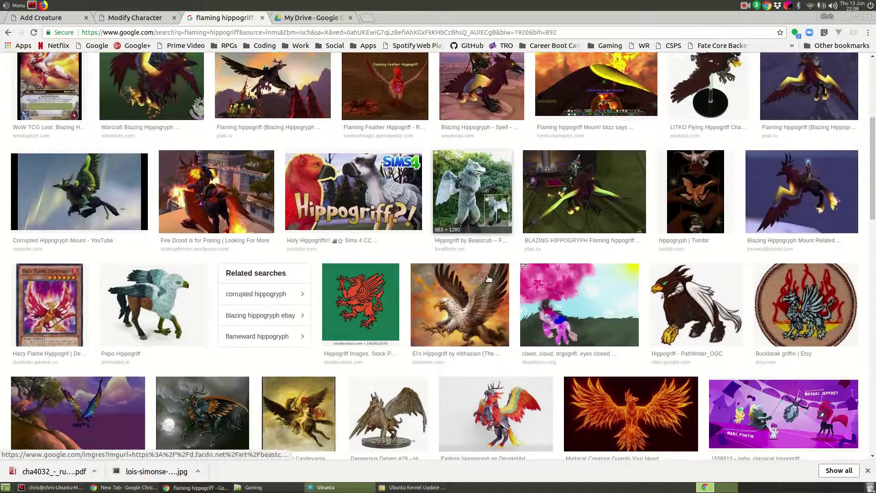
scroll(471, 270, down, 2)
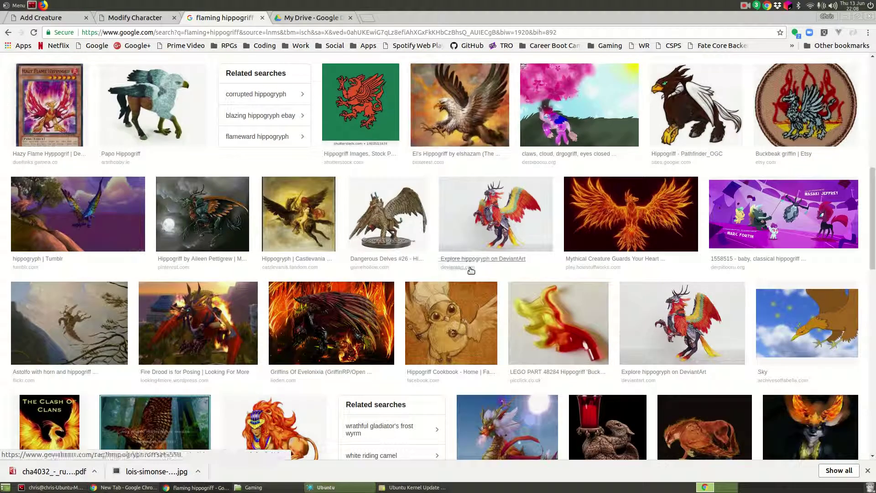
click(476, 85)
right_click(311, 261)
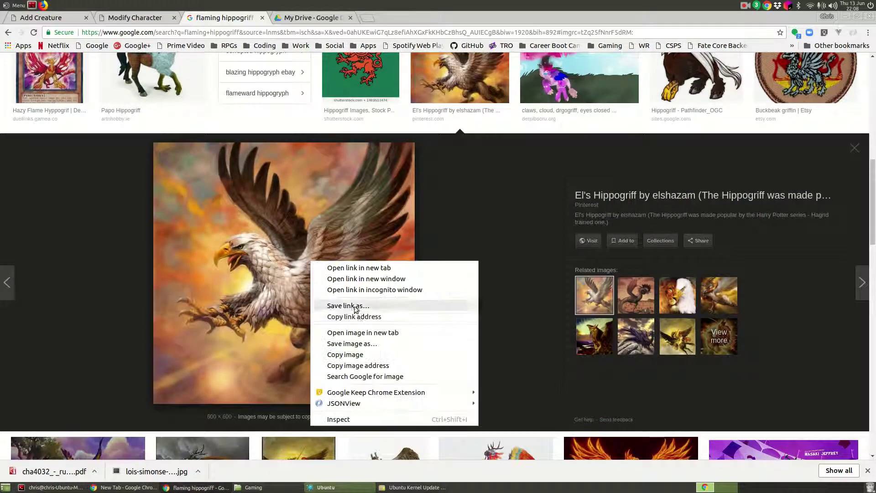
click(361, 344)
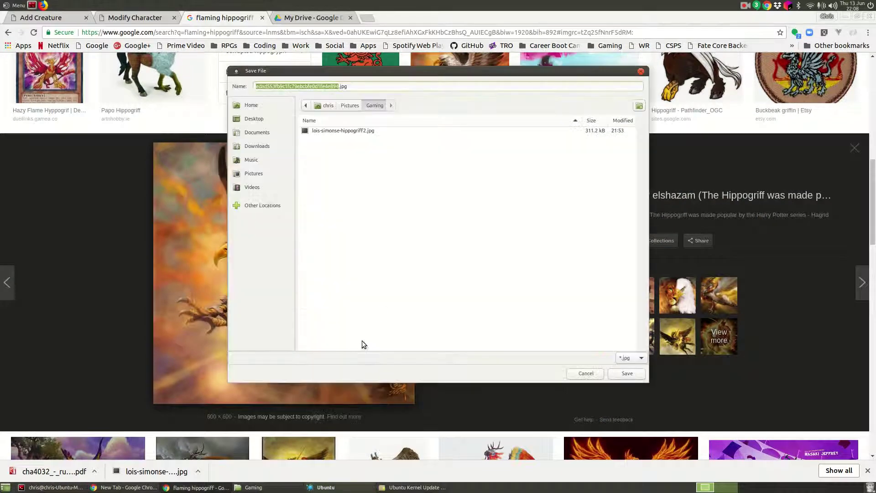
click(627, 373)
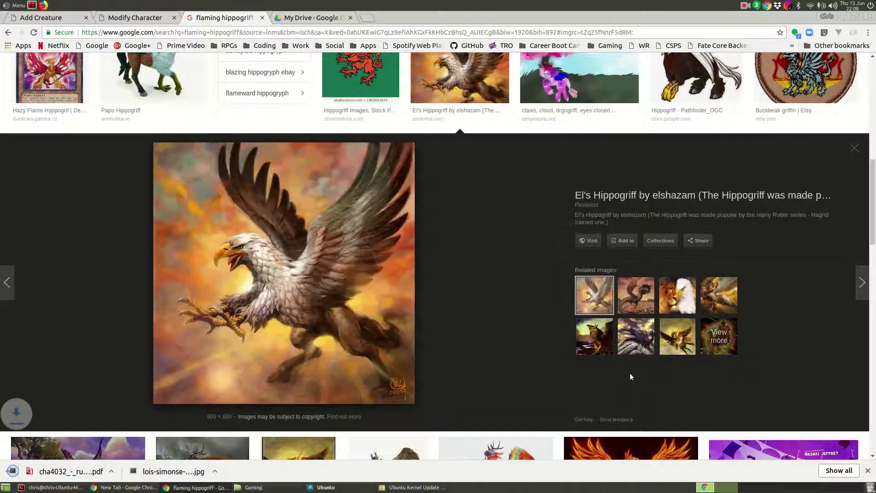
Step: Replace the Flaming Hippogriff's image with the newly downloaded JPG, enable Add to Open Roster, and save the creature
click(126, 21)
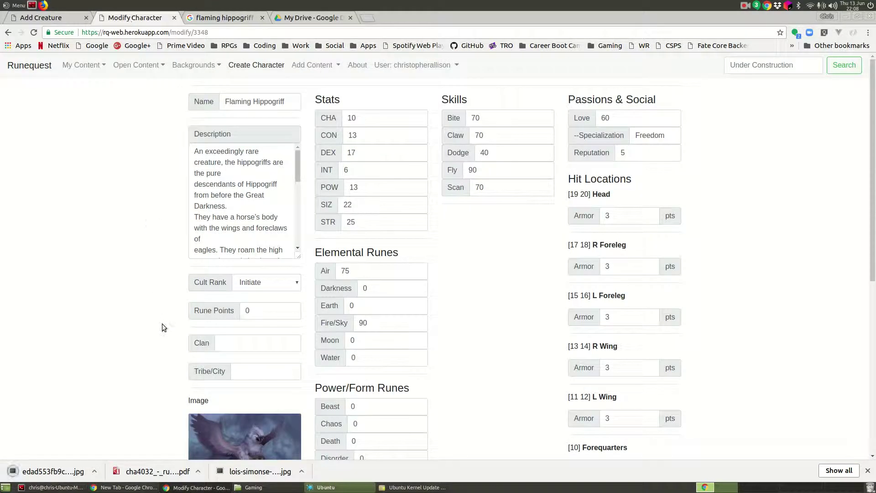
scroll(162, 322, down, 7)
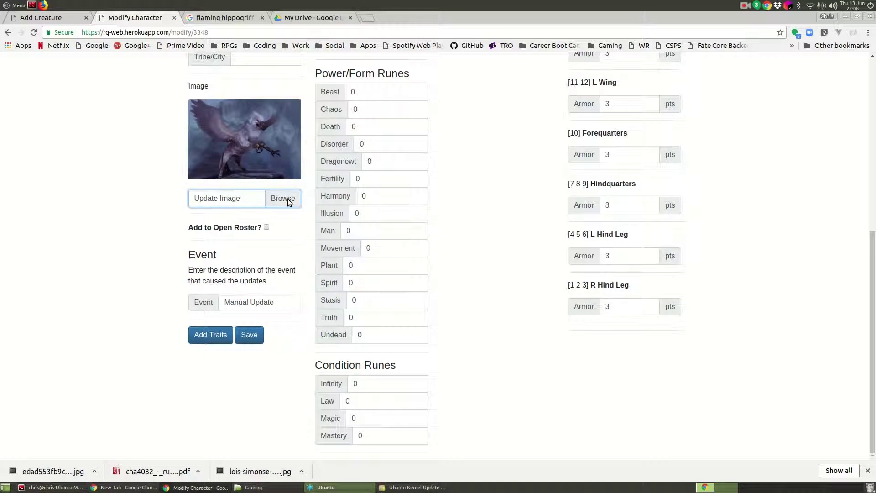
click(283, 198)
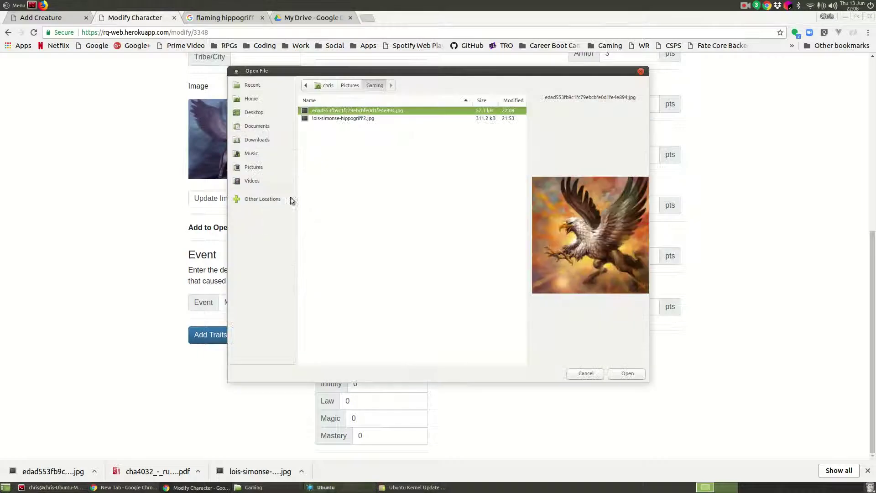
click(628, 374)
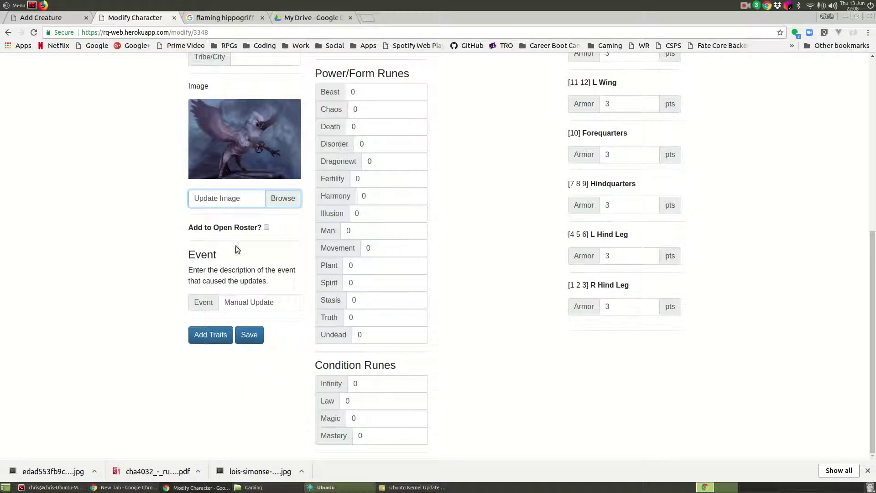
click(266, 227)
click(253, 337)
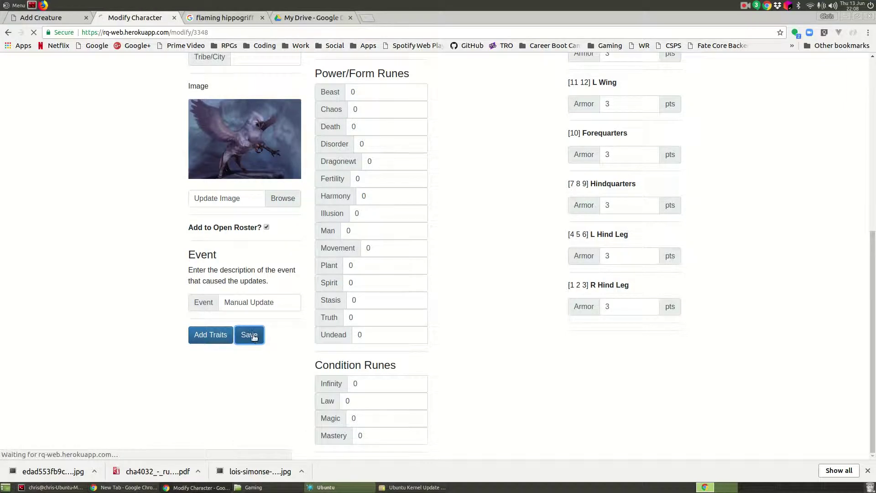
Step: Check the Flaming Hippogriff and Hippogriff entries in the Open Character Roster, and view the available content types for adding
click(35, 67)
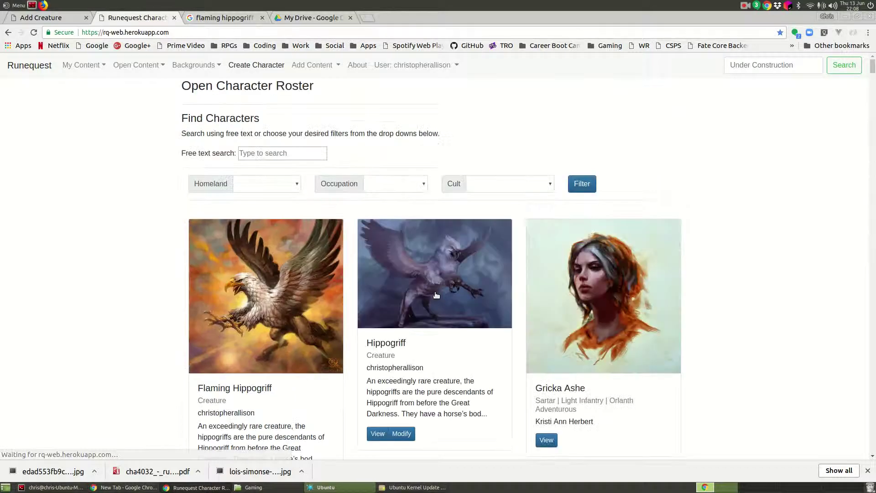
scroll(99, 246, down, 3)
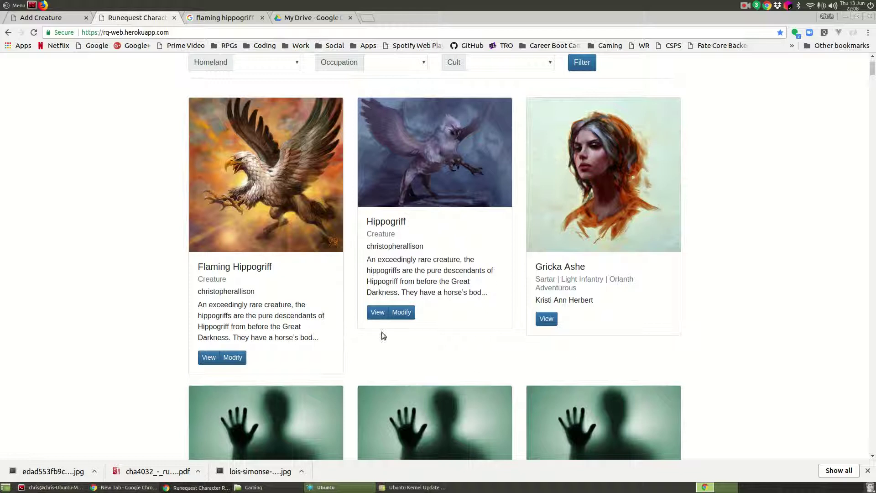
scroll(475, 322, up, 2)
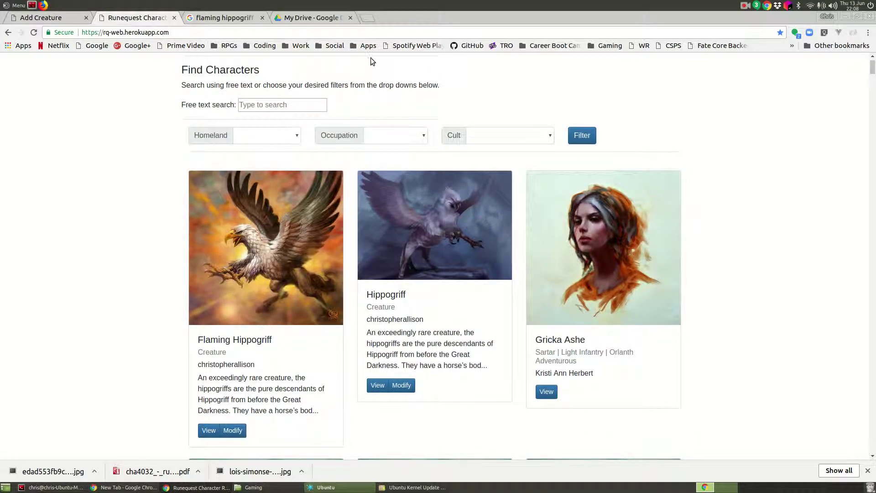
scroll(465, 87, up, 1)
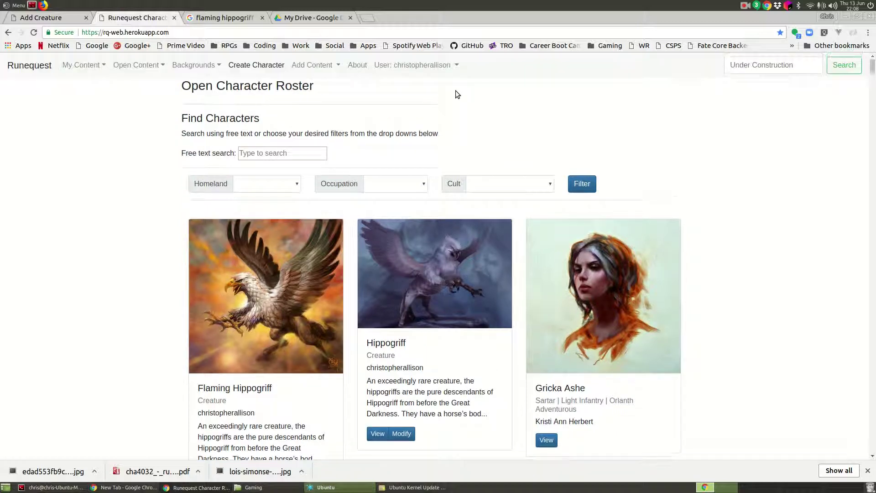
click(318, 68)
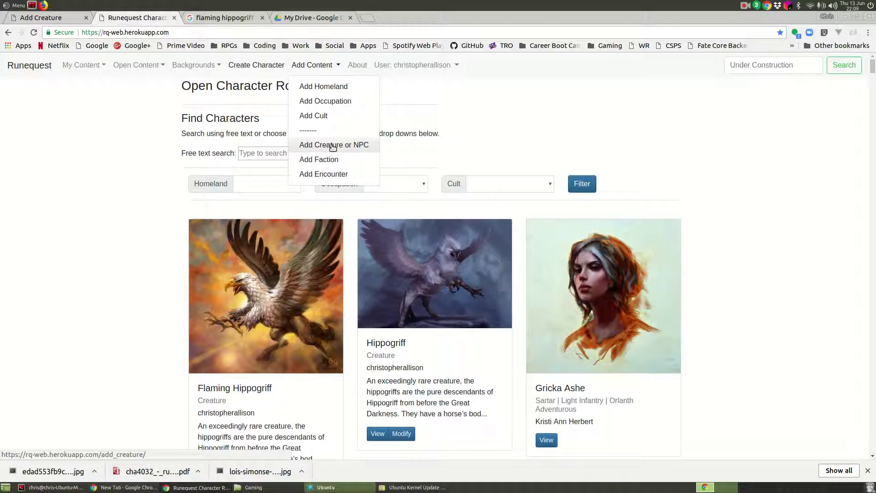
click(117, 168)
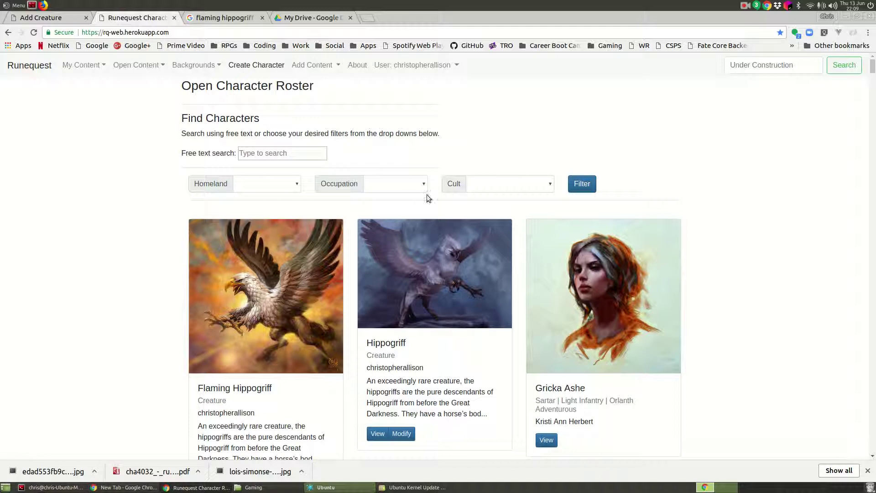